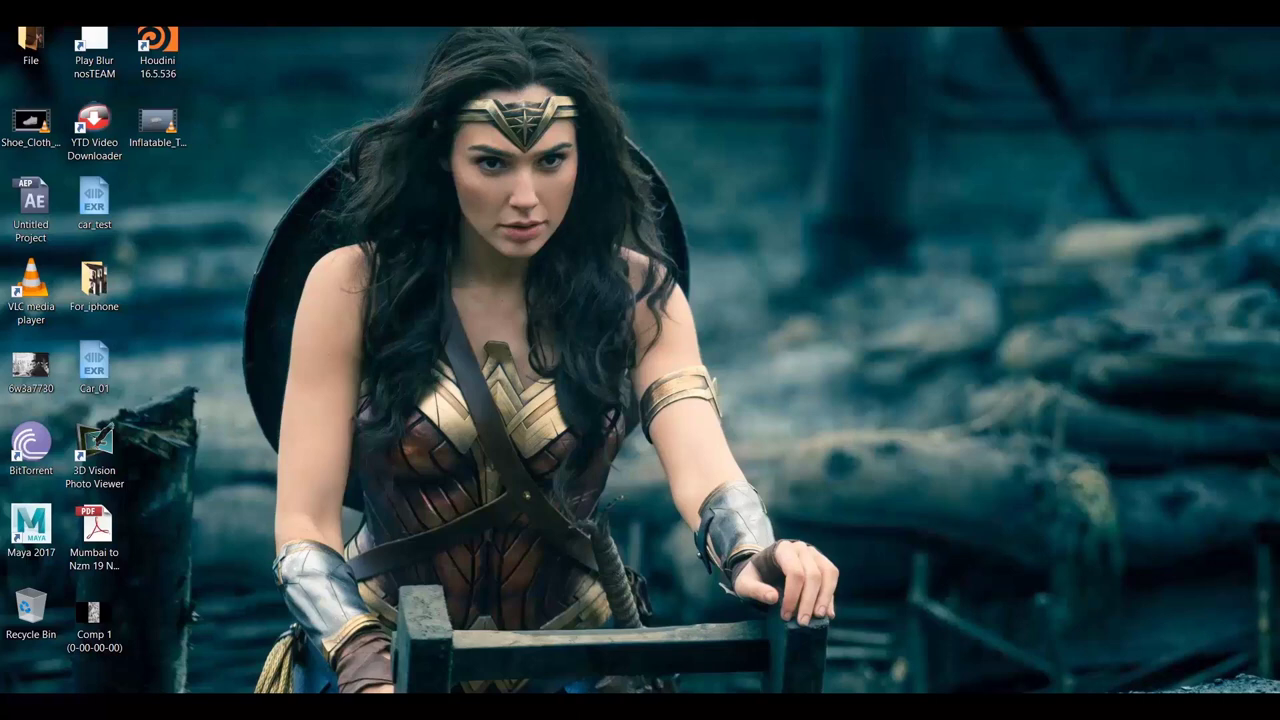
# - Bring Maya to the front and orbit and zoom around the chips packet
pyautogui.click(520, 630)
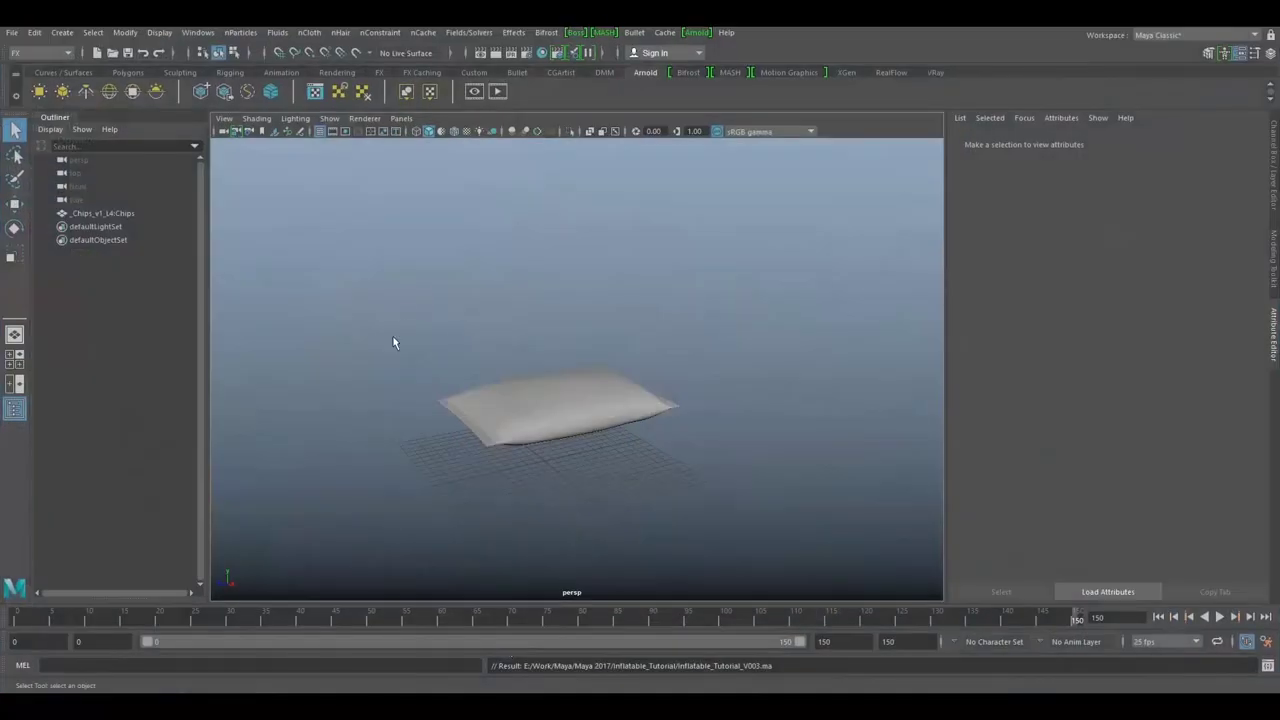
pyautogui.keyDown('alt'); pyautogui.moveTo(424, 387); pyautogui.dragTo(434, 349); pyautogui.keyUp('alt')
pyautogui.scroll(3, 557, 437)
pyautogui.keyDown('alt'); pyautogui.moveTo(557, 437); pyautogui.dragTo(517, 403); pyautogui.keyUp('alt')
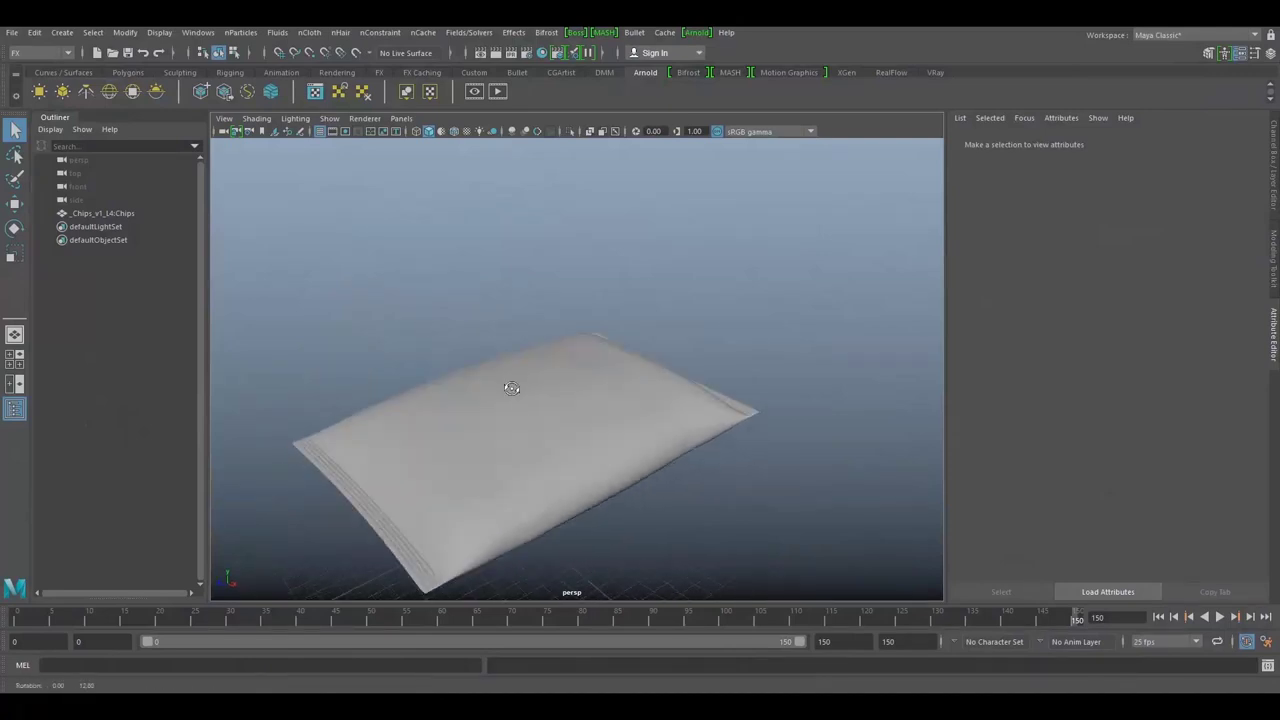
pyautogui.scroll(-3, 557, 471)
pyautogui.scroll(4, 510, 448)
pyautogui.scroll(-3, 451, 360)
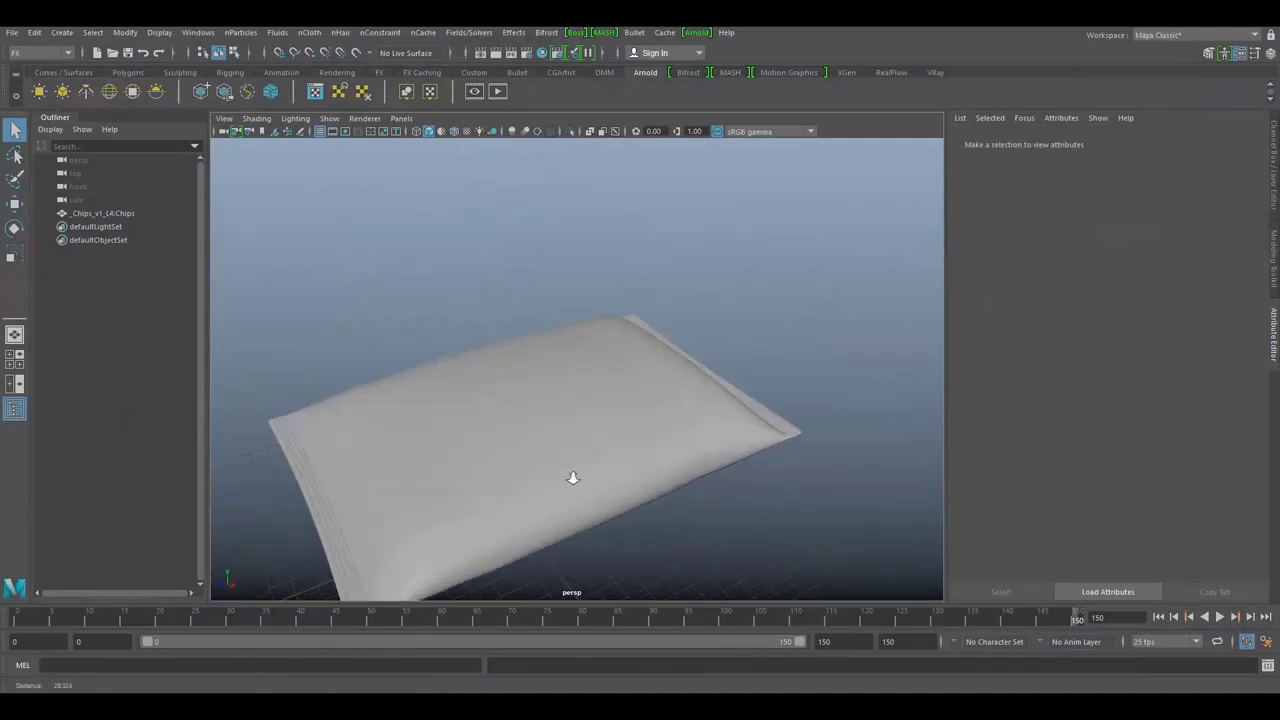
# - Orbit to low side and top views, then close in until the packet fills the view
pyautogui.keyDown('alt'); pyautogui.moveTo(451, 360); pyautogui.dragTo(452, 258); pyautogui.keyUp('alt')
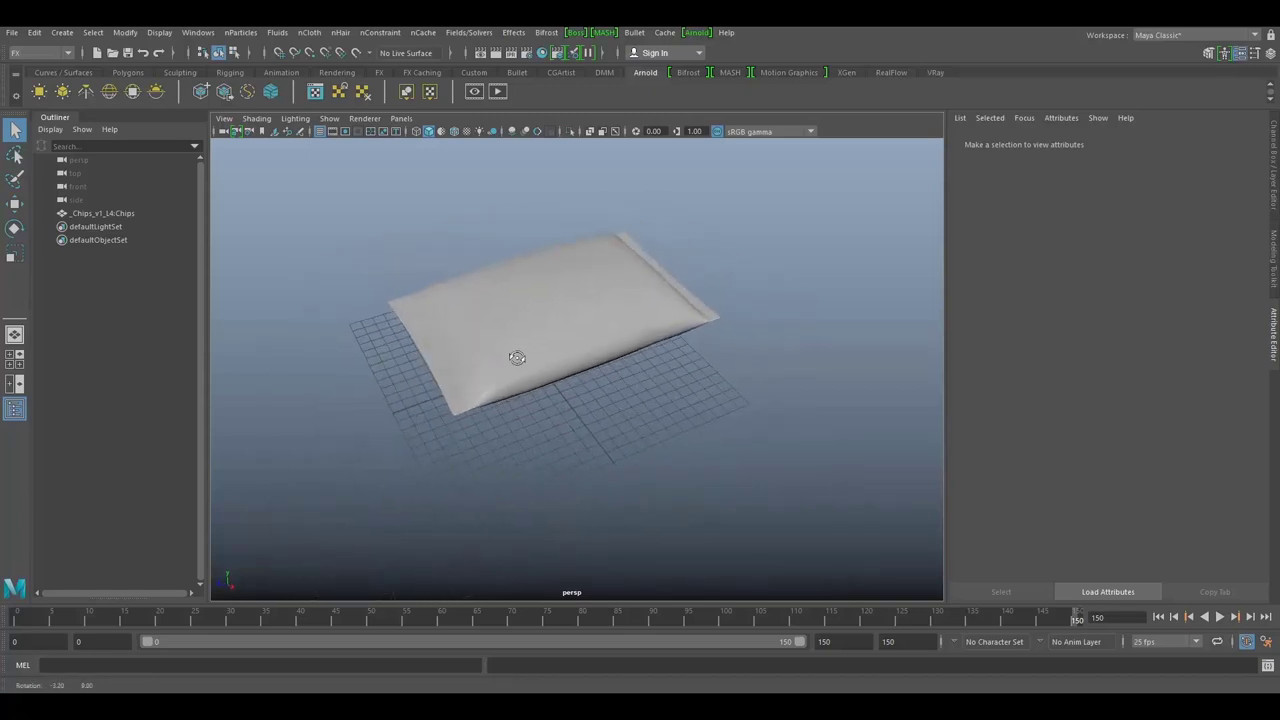
pyautogui.keyDown('alt'); pyautogui.moveTo(452, 258); pyautogui.dragTo(574, 383, button='right'); pyautogui.keyUp('alt')
pyautogui.moveTo(574, 383)
pyautogui.keyDown('alt'); pyautogui.mouseDown()
pyautogui.moveTo(630, 430)
pyautogui.moveTo(573, 380)
pyautogui.mouseUp(); pyautogui.keyUp('alt')
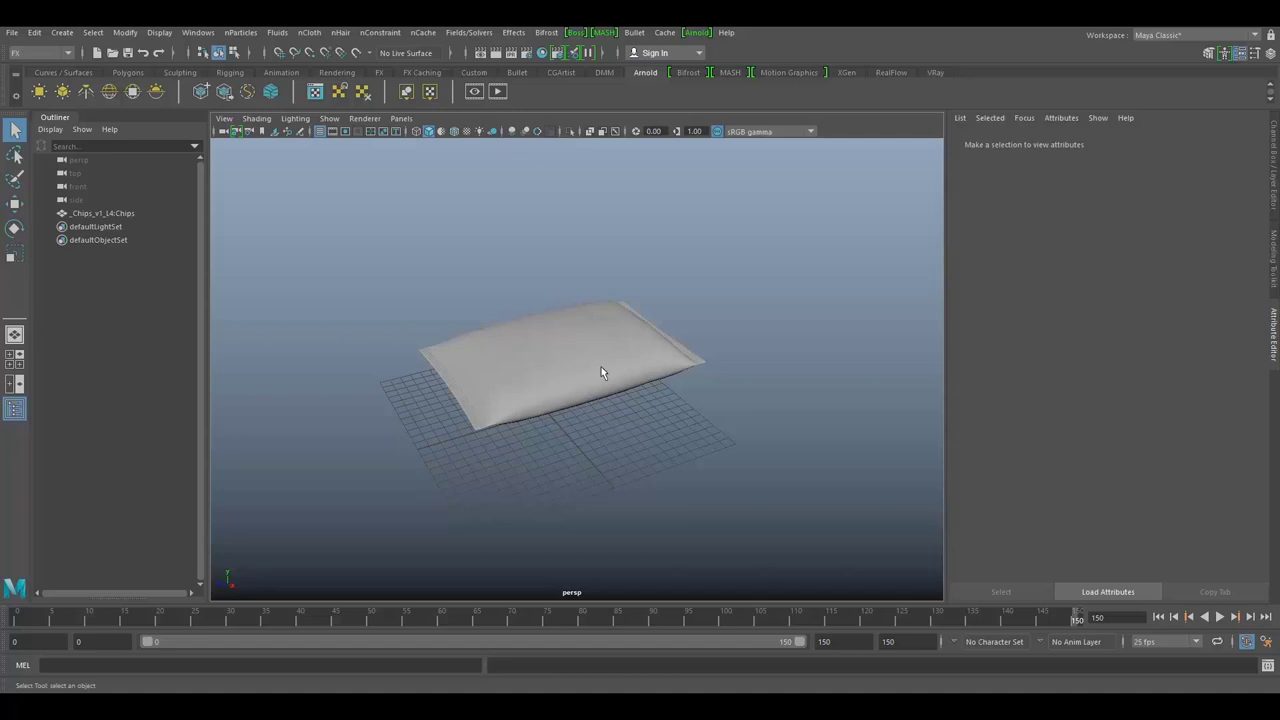
pyautogui.moveTo(494, 377)
pyautogui.keyDown('alt'); pyautogui.mouseDown()
pyautogui.moveTo(491, 354)
pyautogui.moveTo(503, 400)
pyautogui.mouseUp(); pyautogui.keyUp('alt')
pyautogui.keyDown('alt'); pyautogui.moveTo(503, 400); pyautogui.dragTo(421, 407, button='right'); pyautogui.keyUp('alt')
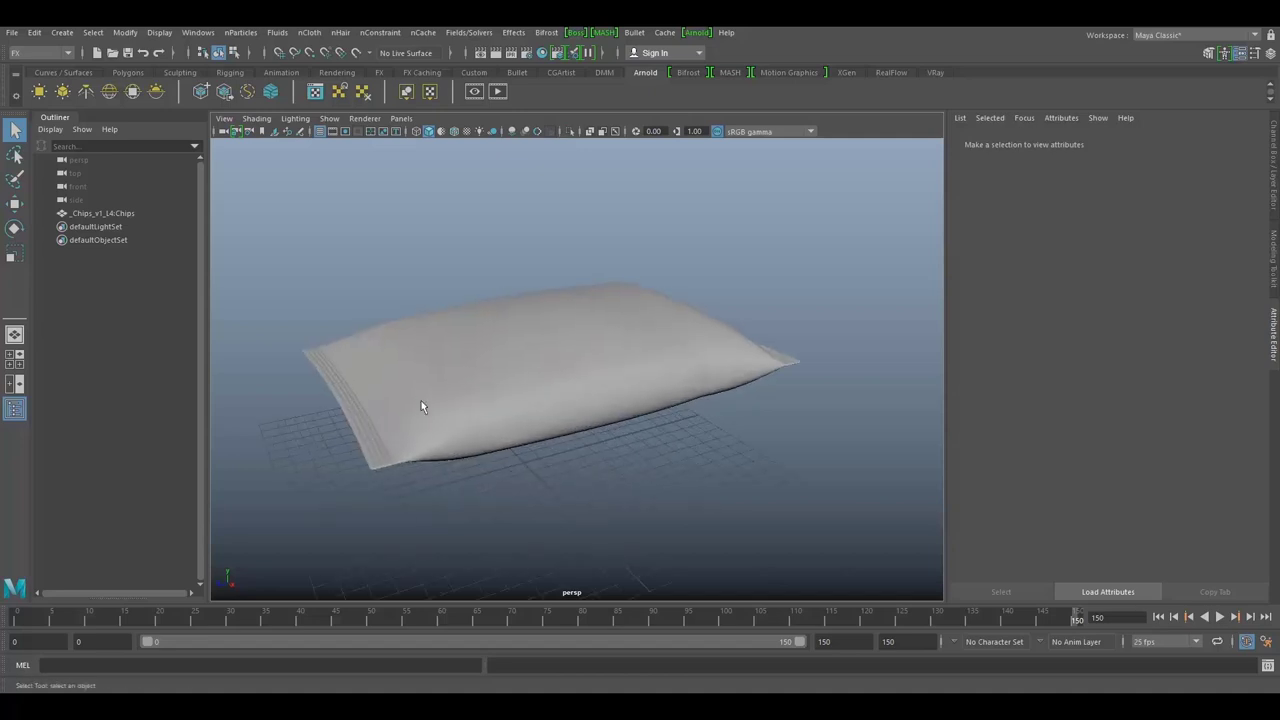
# - Select the Chips mesh and, with the FX menu set, convert it into an nCloth
pyautogui.click(95, 215)
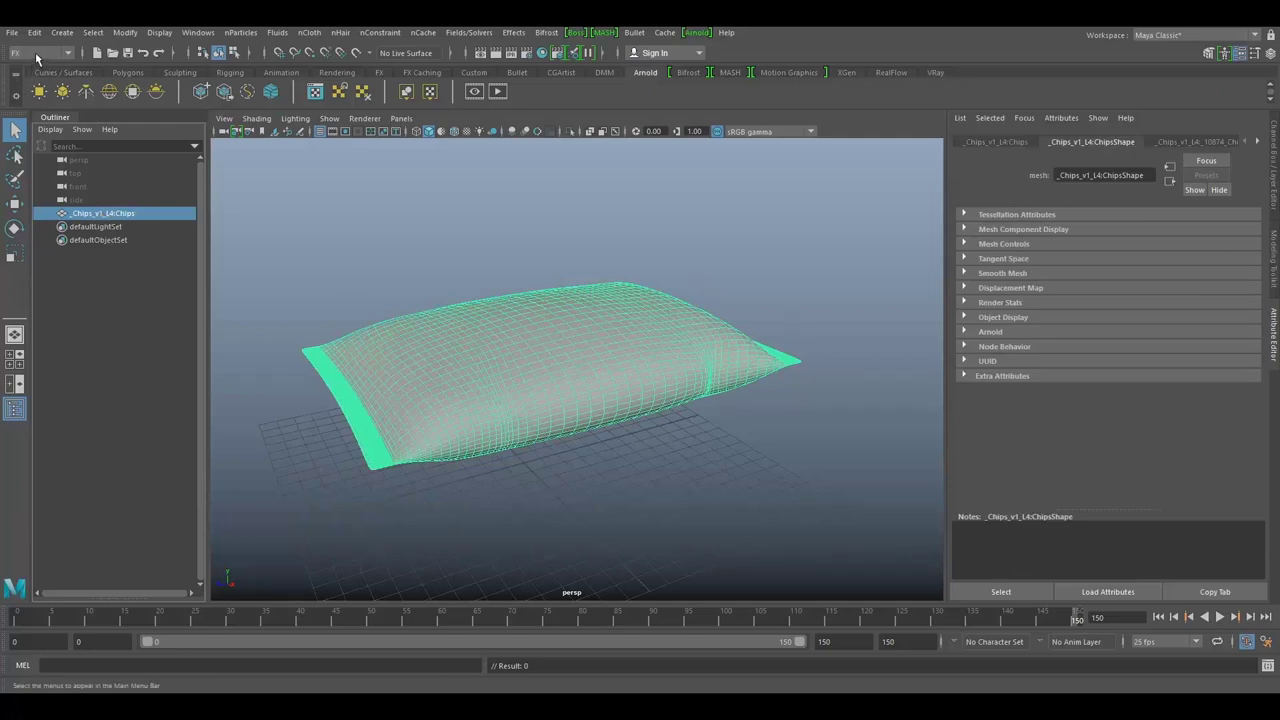
pyautogui.click(35, 53)
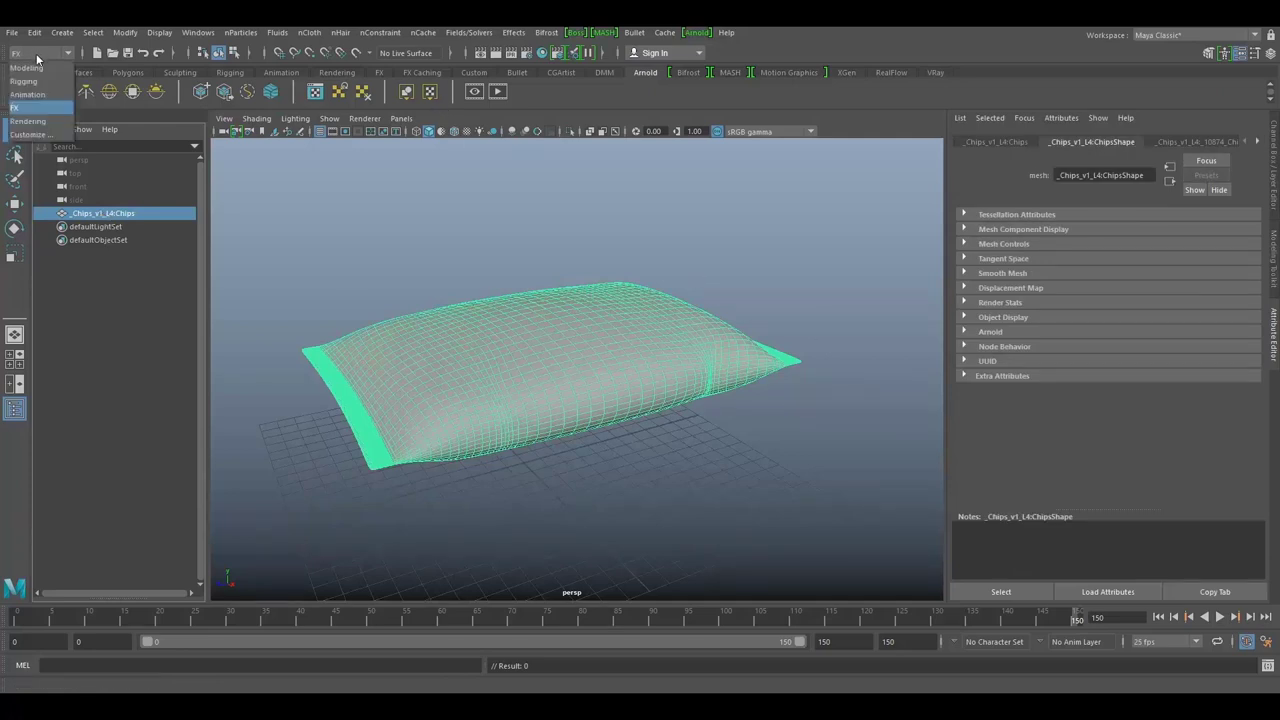
pyautogui.click(32, 108)
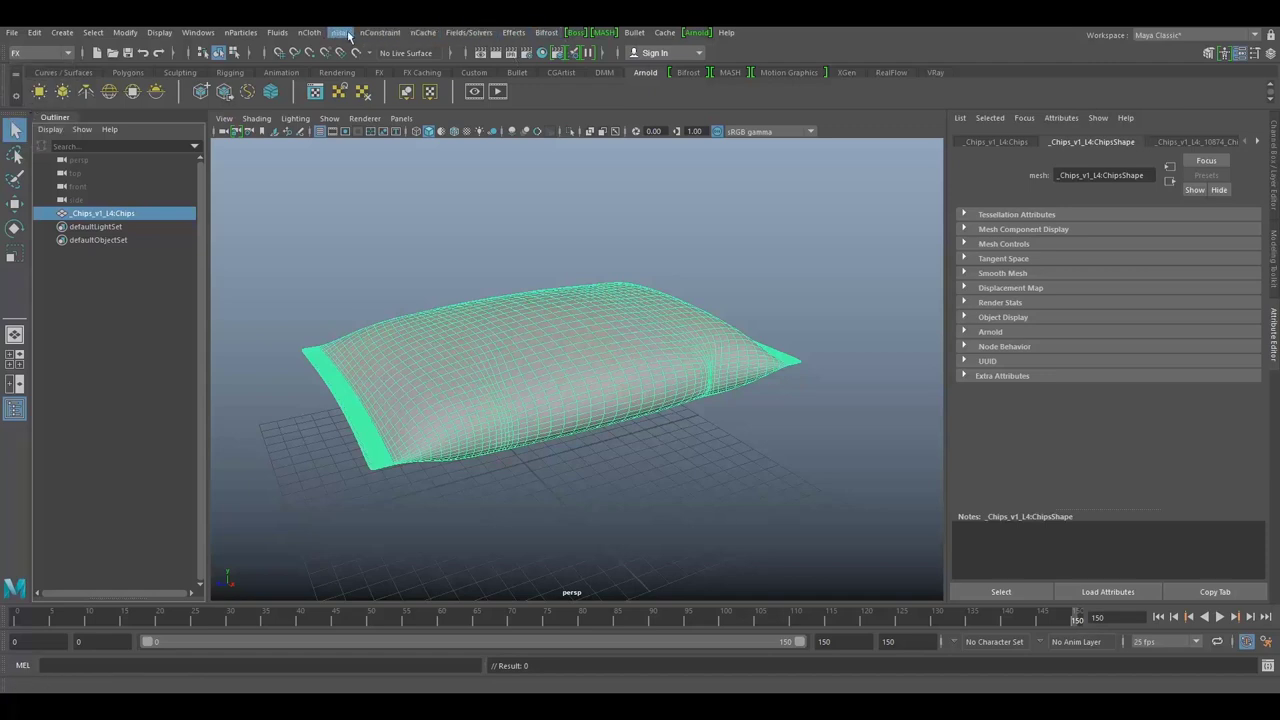
pyautogui.click(313, 33)
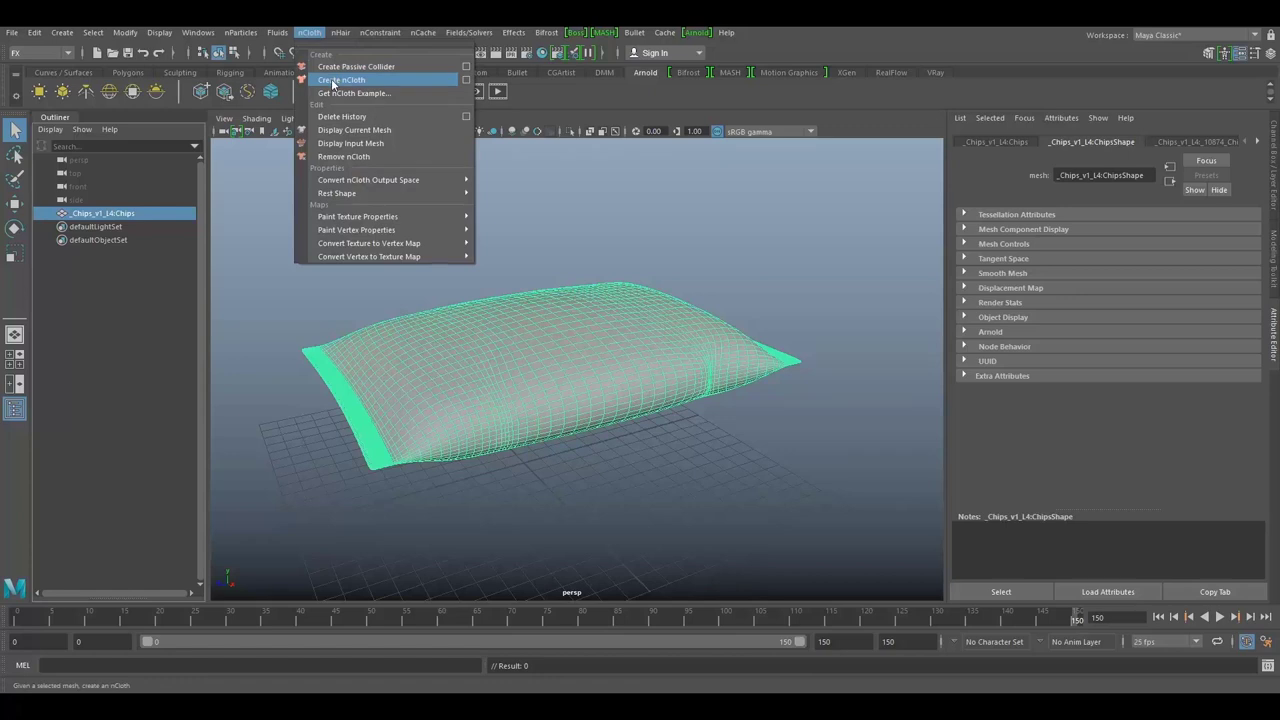
pyautogui.click(451, 80)
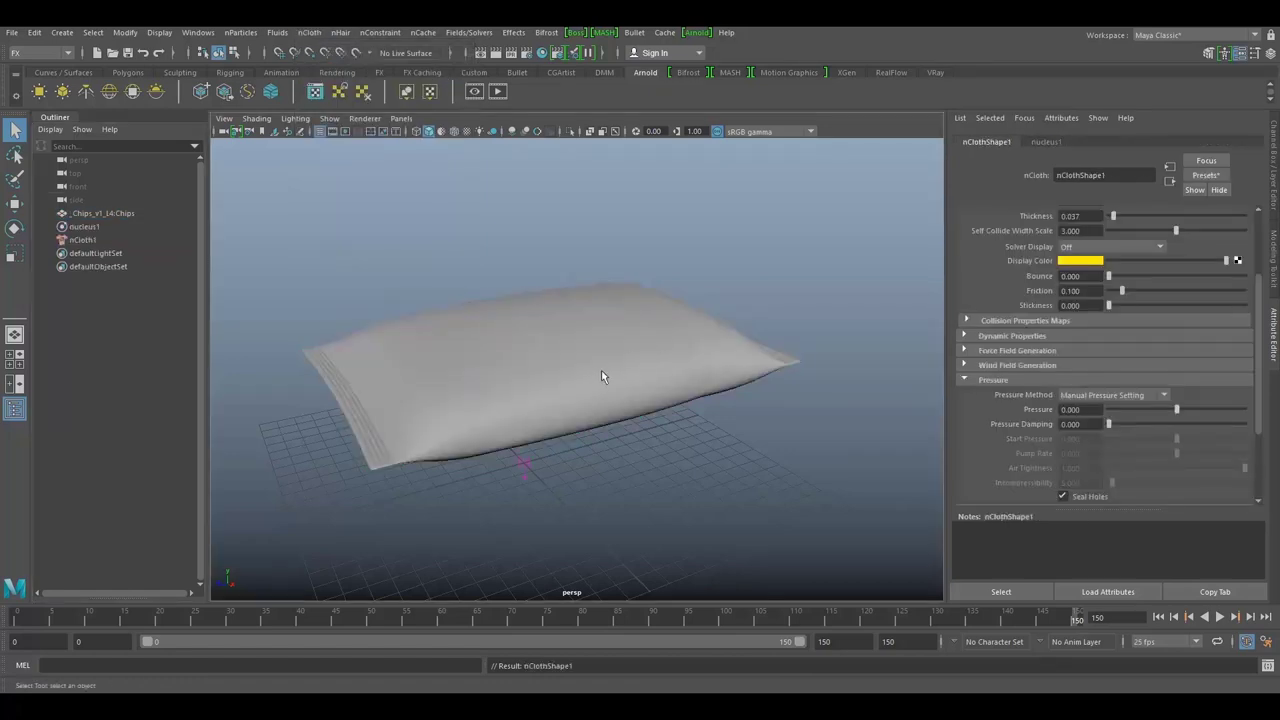
# - Select nucleus1 and turn on Use Plane, with origin 0,0,0 and normal 0,1,0
pyautogui.keyDown('alt'); pyautogui.moveTo(587, 346); pyautogui.dragTo(504, 292); pyautogui.keyUp('alt')
pyautogui.keyDown('alt'); pyautogui.moveTo(504, 292); pyautogui.dragTo(560, 309, button='right'); pyautogui.keyUp('alt')
pyautogui.keyDown('alt'); pyautogui.moveTo(560, 309); pyautogui.dragTo(600, 370); pyautogui.keyUp('alt')
pyautogui.keyDown('alt'); pyautogui.moveTo(600, 370); pyautogui.dragTo(676, 410, button='right'); pyautogui.keyUp('alt')
pyautogui.moveTo(676, 410)
pyautogui.keyDown('alt'); pyautogui.mouseDown()
pyautogui.moveTo(594, 337)
pyautogui.moveTo(726, 463)
pyautogui.moveTo(688, 392)
pyautogui.mouseUp(); pyautogui.keyUp('alt')
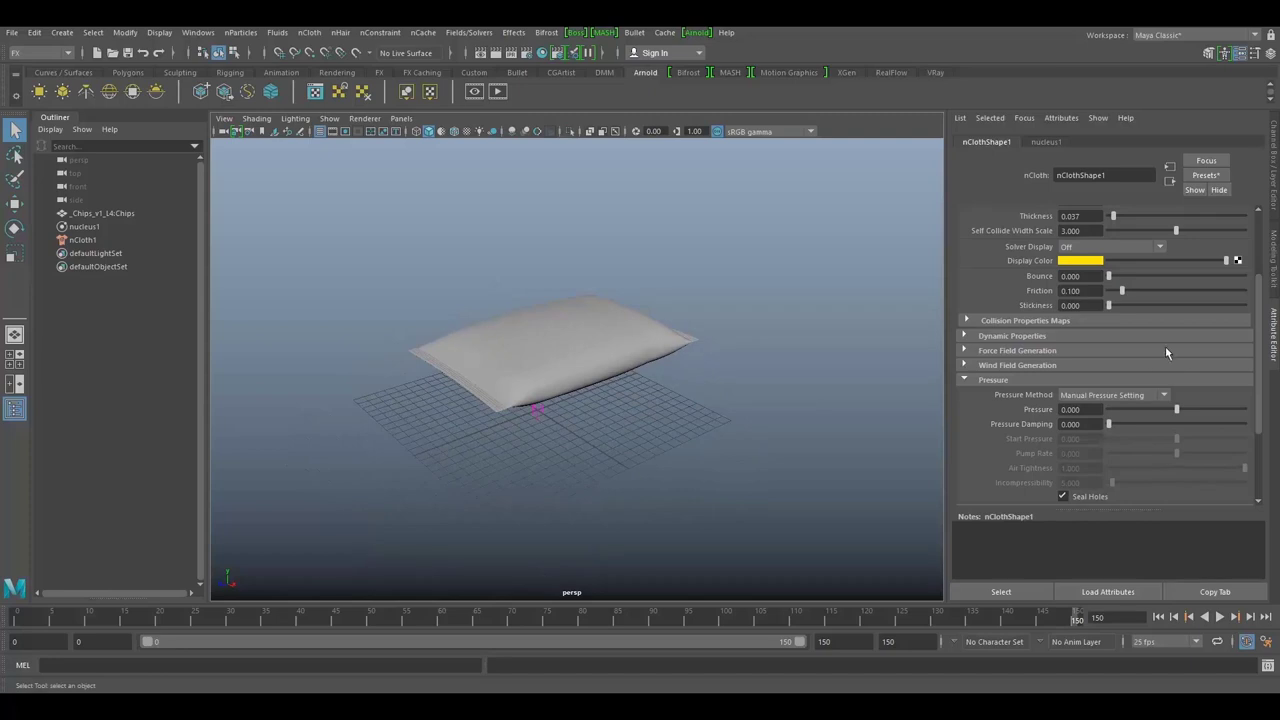
pyautogui.scroll(3, 1022, 285)
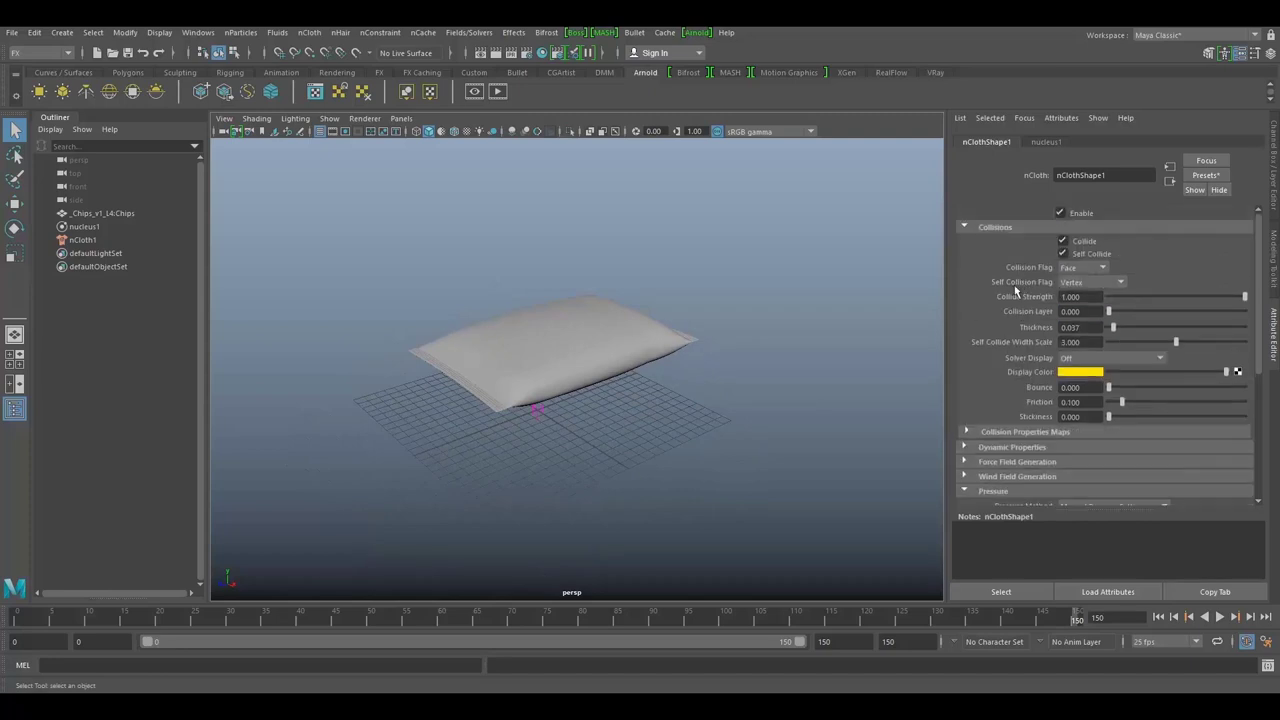
pyautogui.click(84, 227)
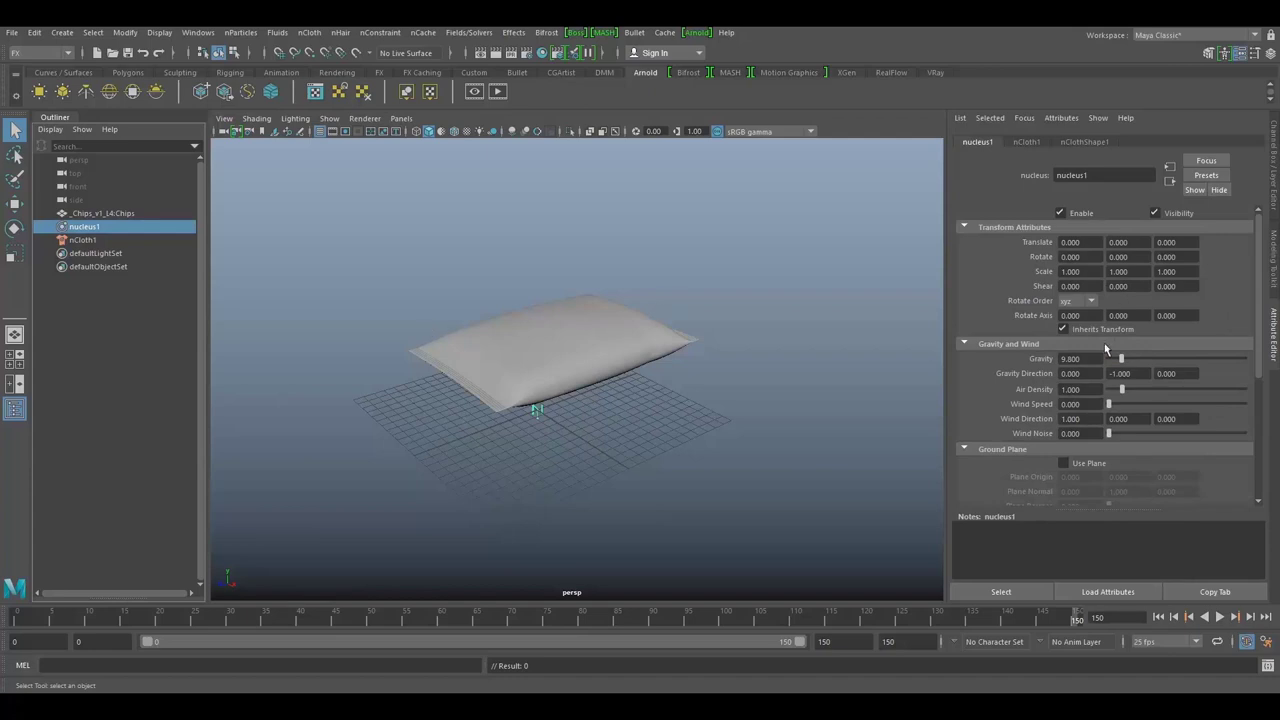
pyautogui.scroll(-4, 1102, 345)
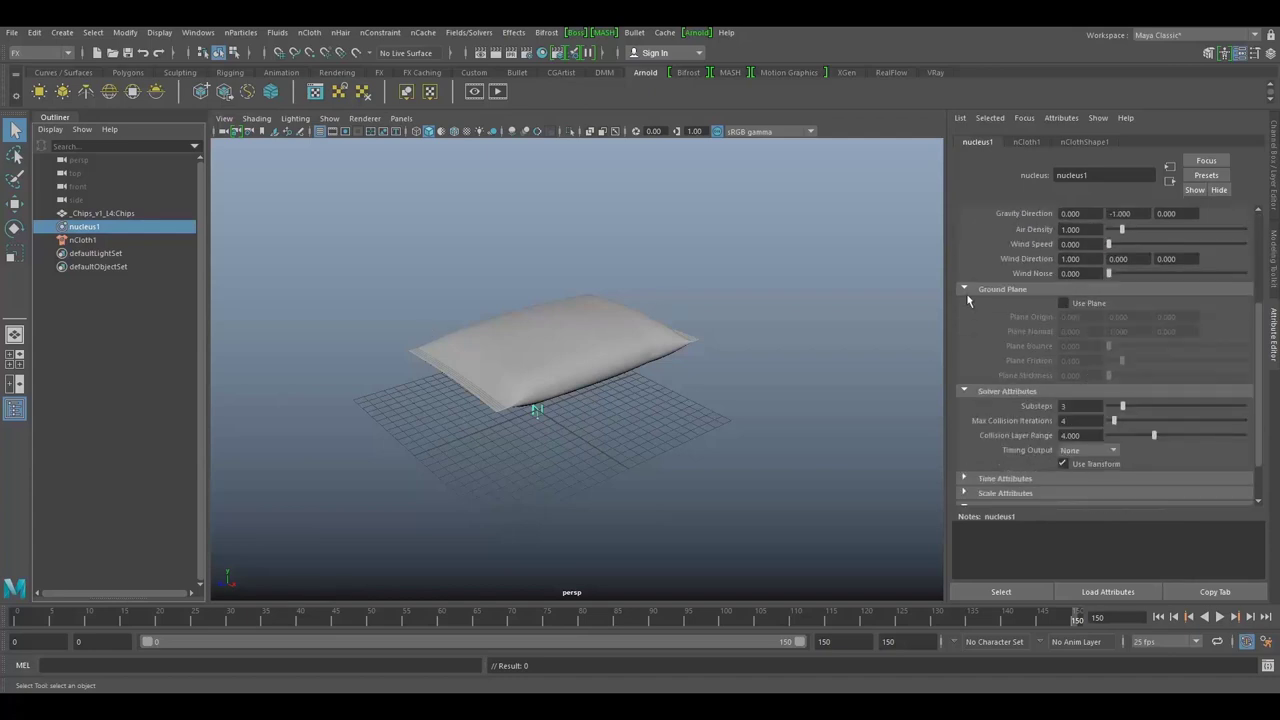
pyautogui.click(1064, 303)
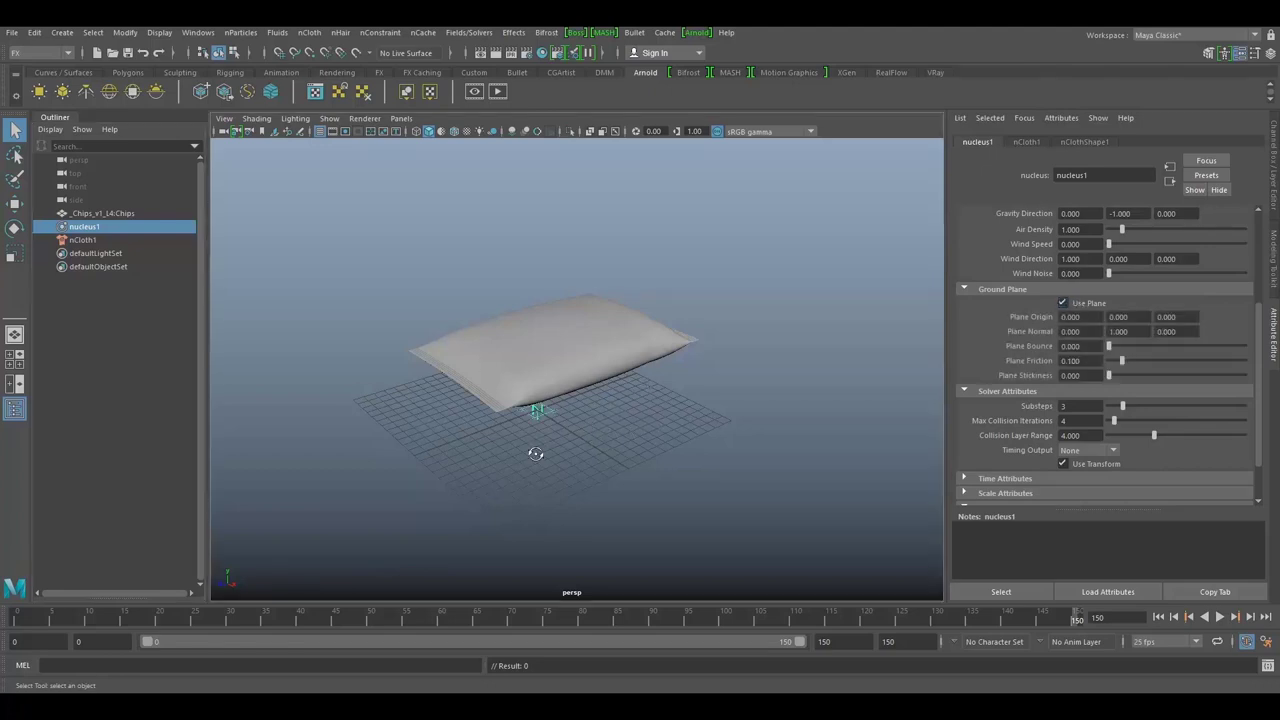
pyautogui.keyDown('alt'); pyautogui.moveTo(540, 450); pyautogui.dragTo(614, 503, button='right'); pyautogui.keyUp('alt')
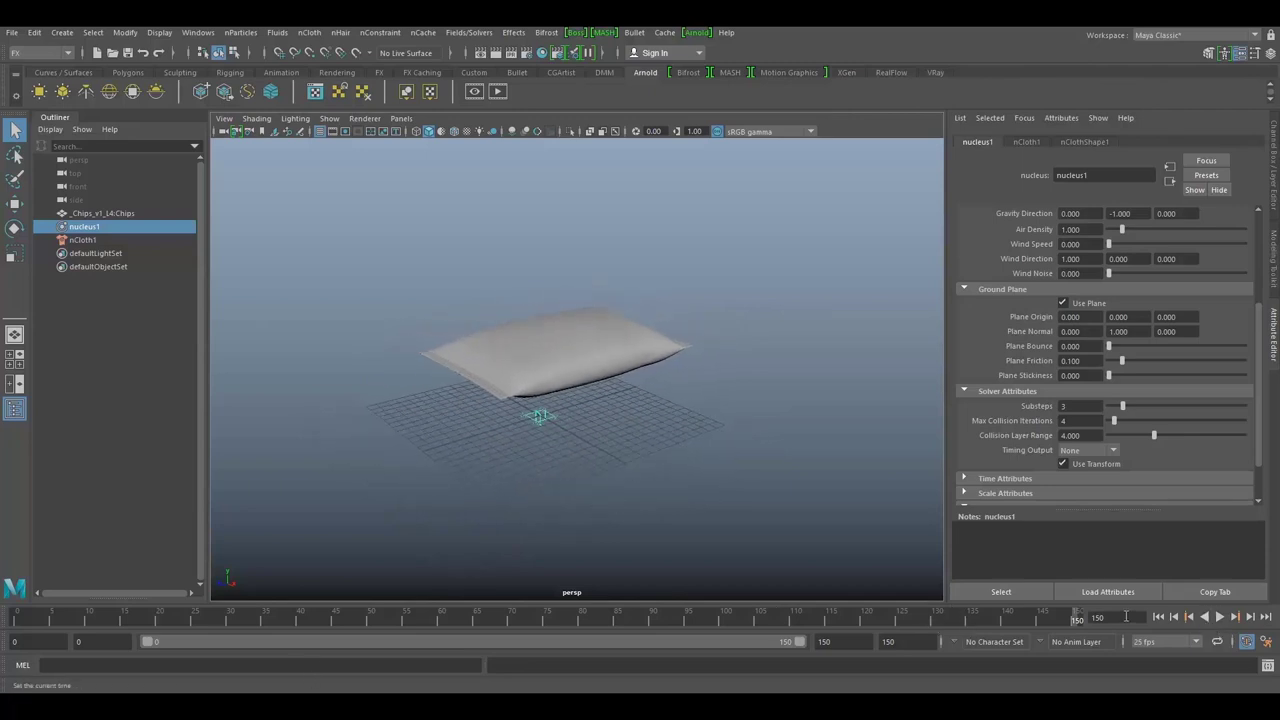
# - Play the simulation from frame 0 and stop at frame 73 with the packet collapsed on the ground
pyautogui.click(1158, 617)
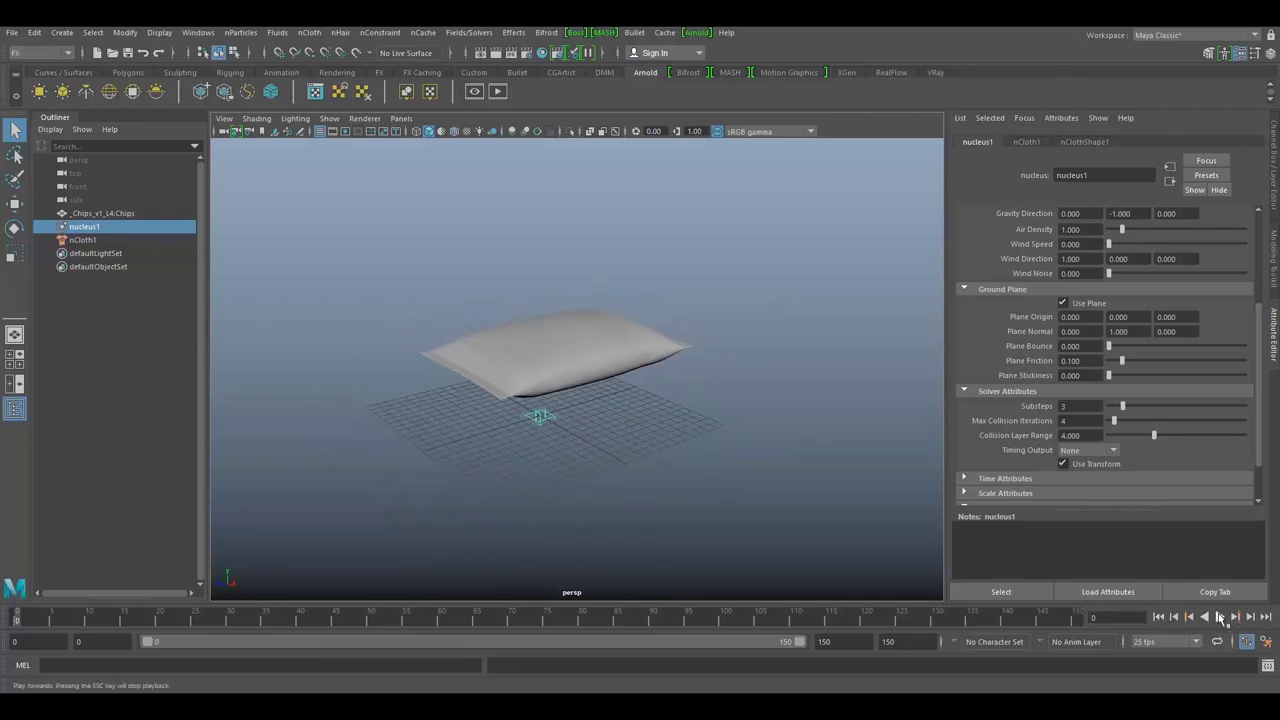
pyautogui.click(1220, 617)
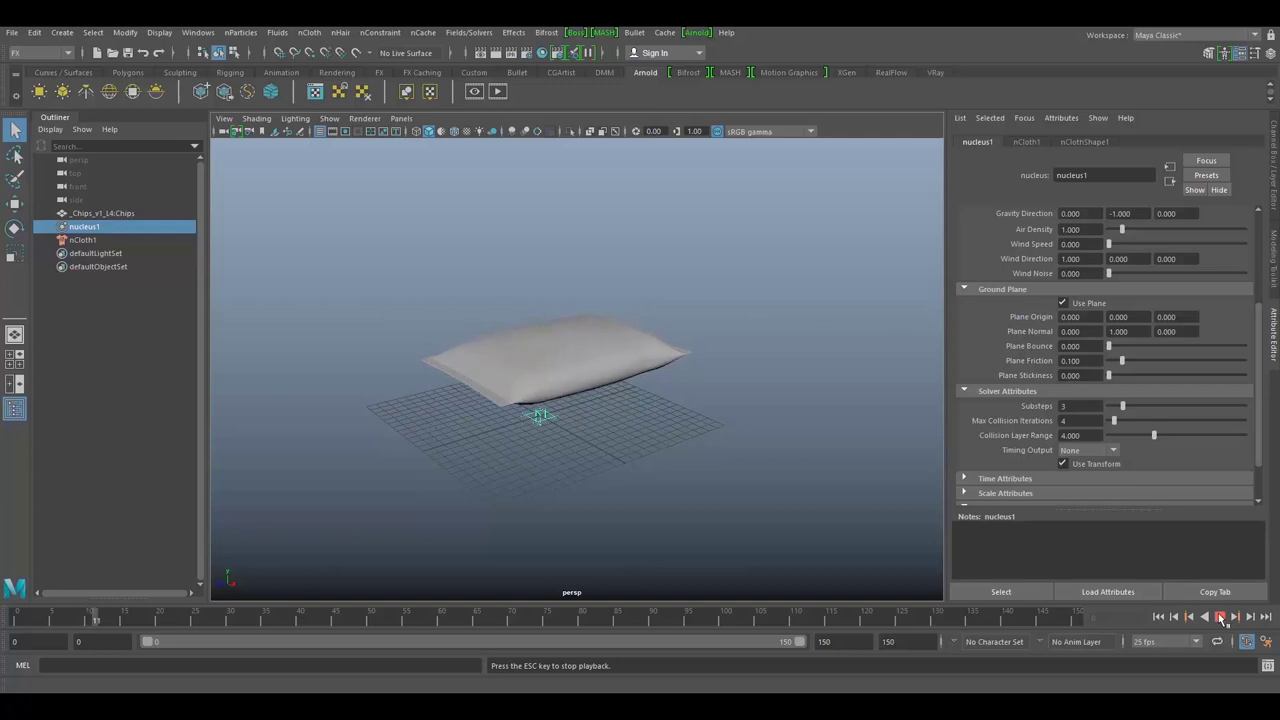
pyautogui.click(1221, 618)
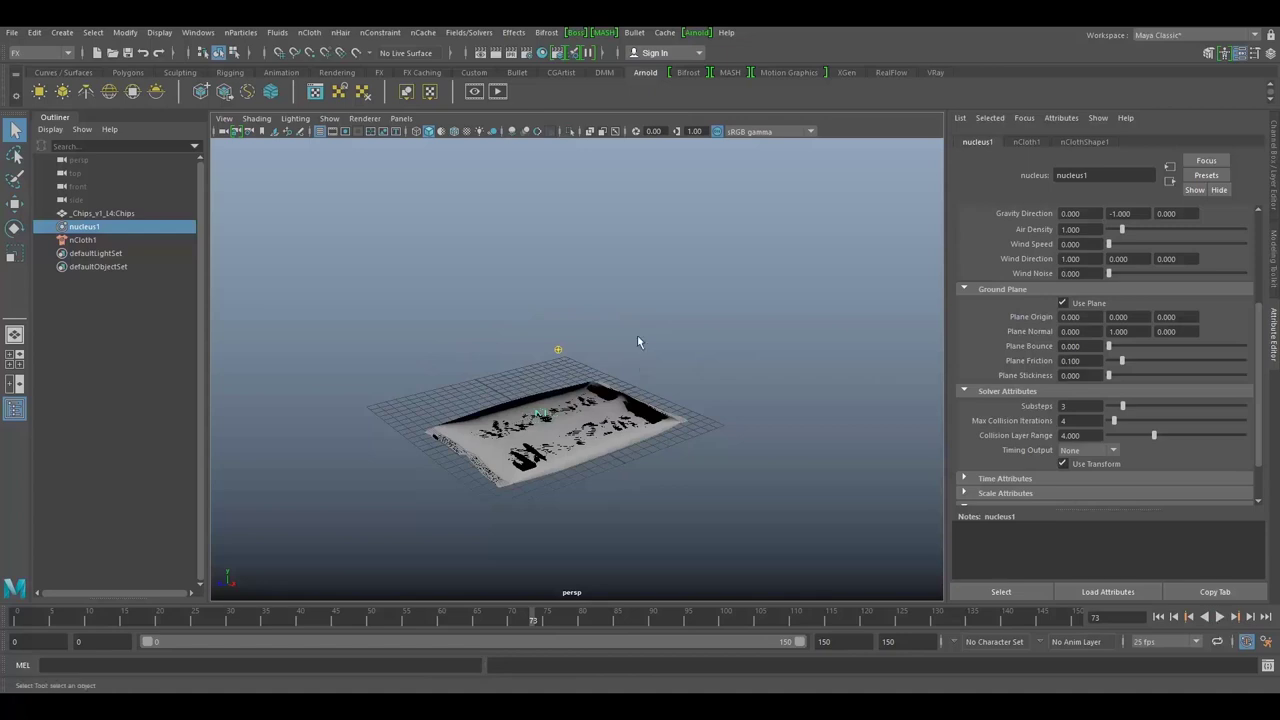
pyautogui.keyDown('alt'); pyautogui.moveTo(560, 355); pyautogui.dragTo(577, 388); pyautogui.keyUp('alt')
# - Select nCloth1 and set the Collisions Solver Display to Collision Thickness, showing the yellow shell
pyautogui.click(576, 386)
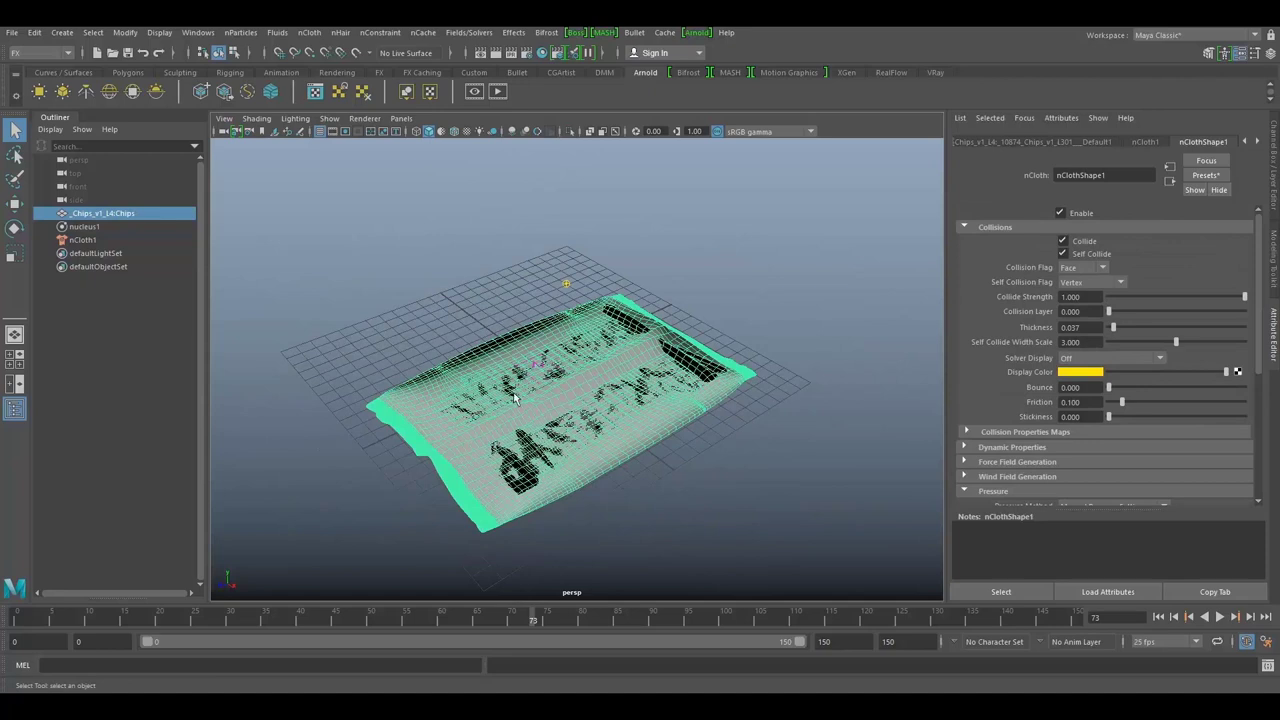
pyautogui.click(82, 240)
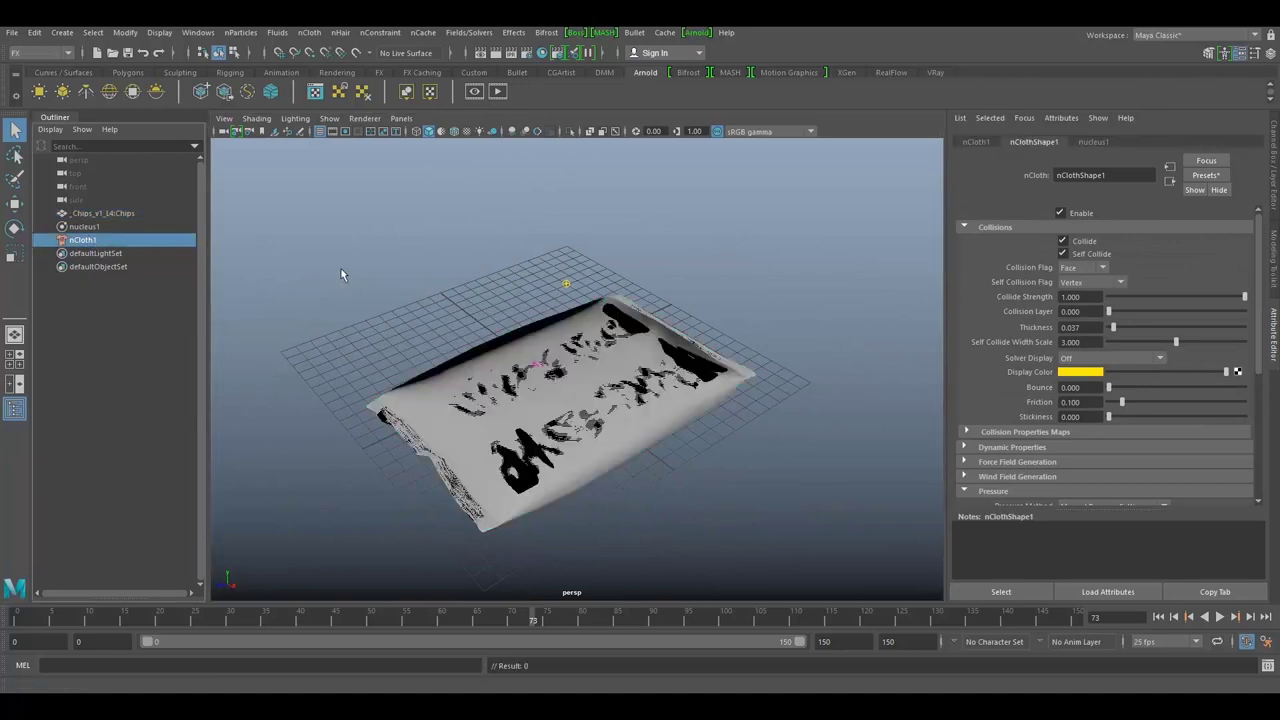
pyautogui.click(988, 228)
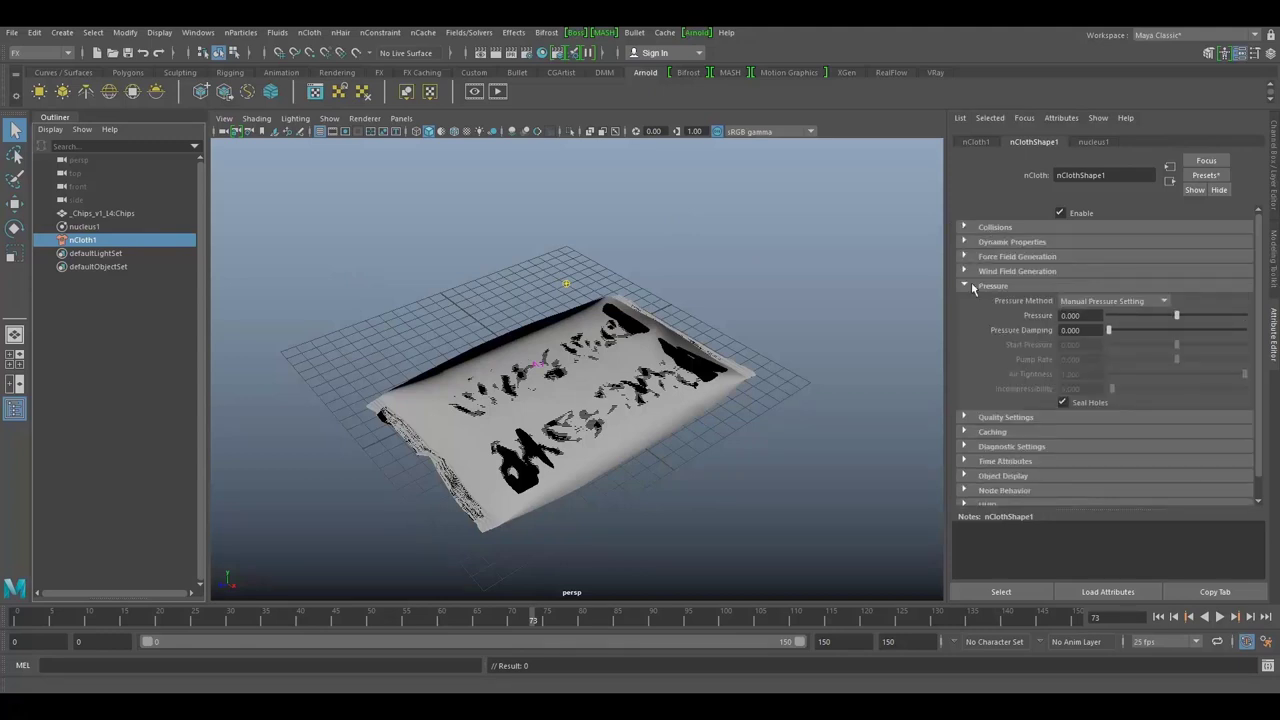
pyautogui.click(976, 285)
pyautogui.click(991, 228)
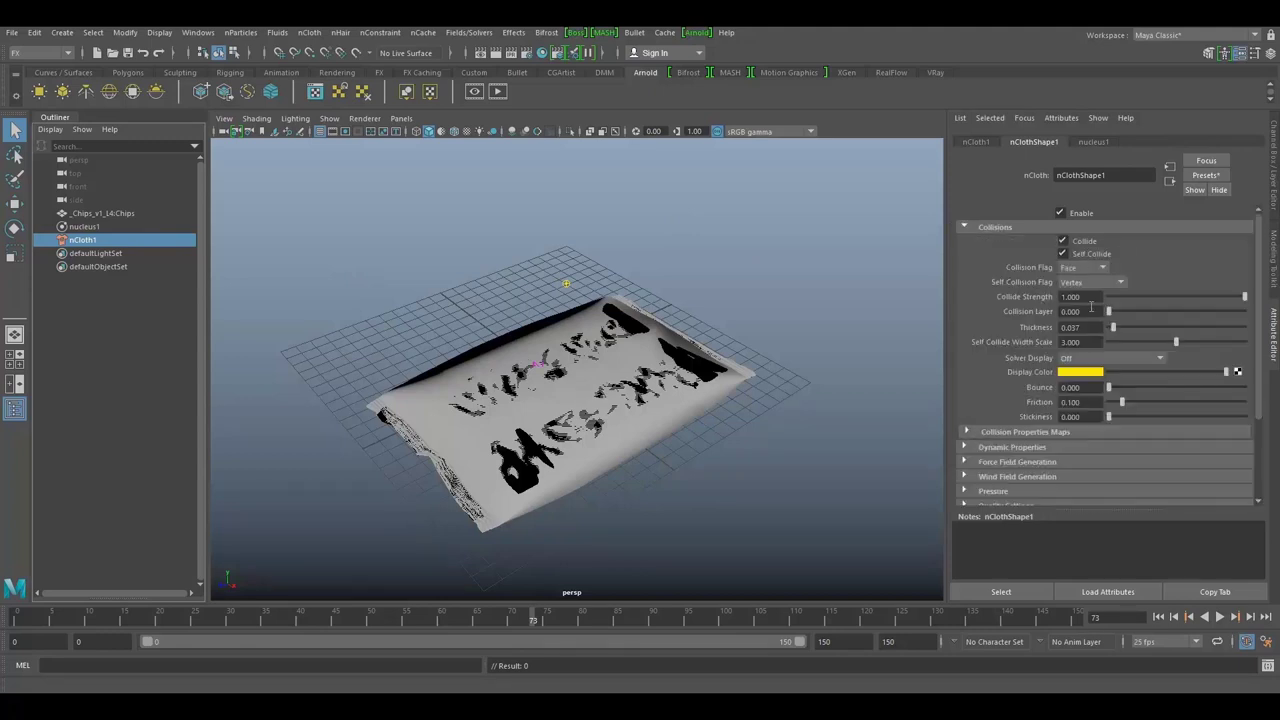
pyautogui.click(1084, 360)
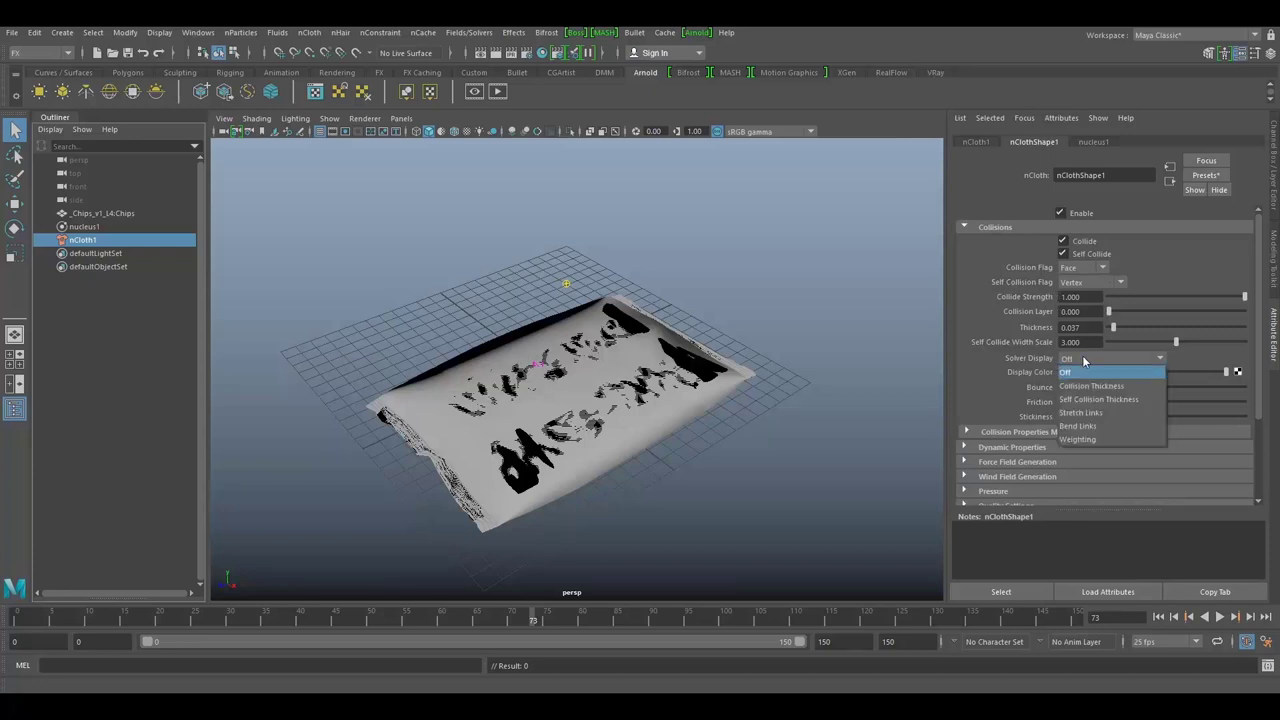
pyautogui.click(1083, 387)
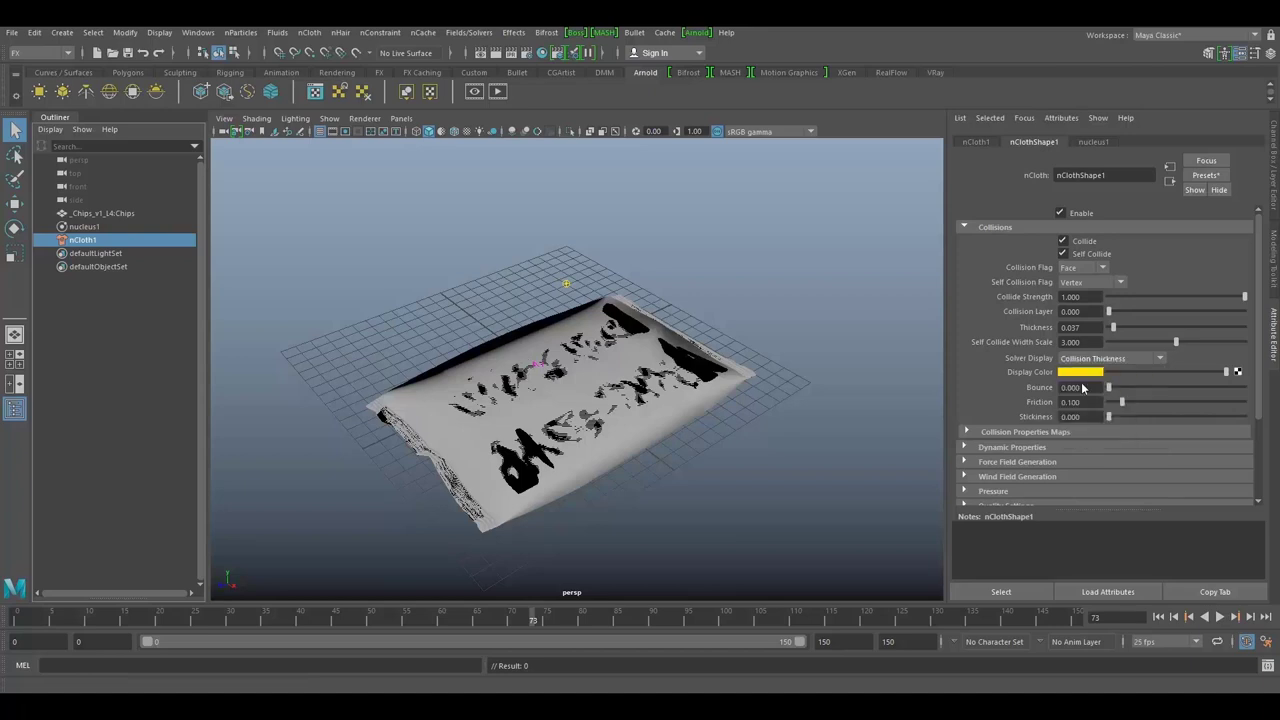
pyautogui.keyDown('alt'); pyautogui.moveTo(607, 435); pyautogui.dragTo(642, 524, button='right'); pyautogui.keyUp('alt')
pyautogui.keyDown('alt'); pyautogui.moveTo(642, 522); pyautogui.dragTo(760, 372); pyautogui.keyUp('alt')
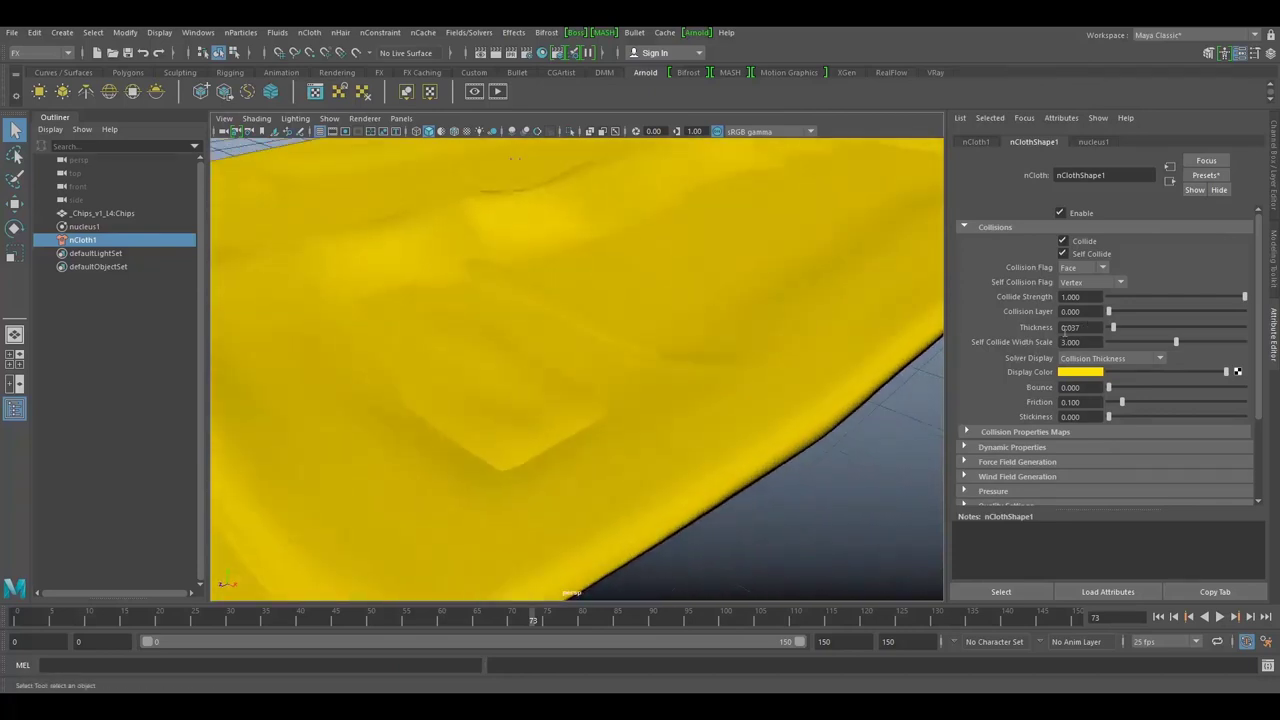
# - Experiment with the cloth Thickness: enter 0.060, drag toward 0.163, then type .05
pyautogui.click(1071, 327)
pyautogui.write('0.060')
pyautogui.press('Return')
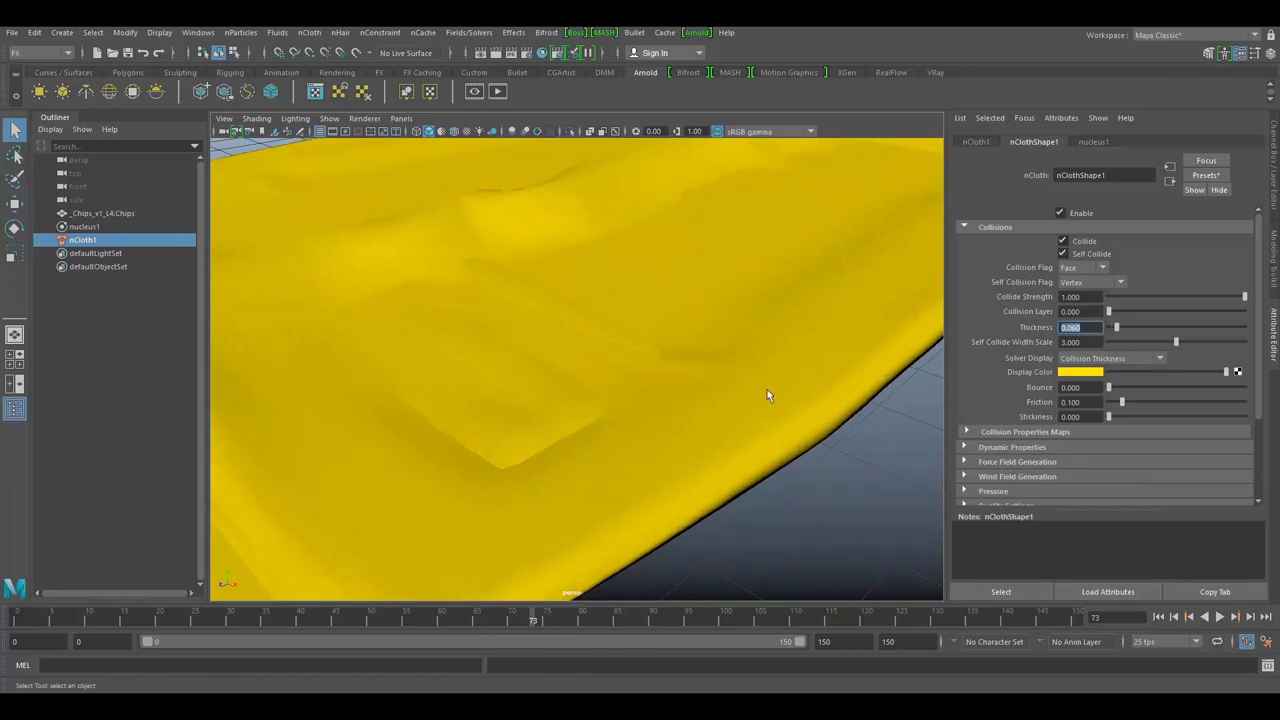
pyautogui.moveTo(767, 395)
pyautogui.keyDown('alt'); pyautogui.mouseDown()
pyautogui.moveTo(663, 320)
pyautogui.moveTo(680, 300)
pyautogui.moveTo(753, 399)
pyautogui.mouseUp(); pyautogui.keyUp('alt')
pyautogui.moveTo(1115, 336); pyautogui.dragTo(1021, 333)
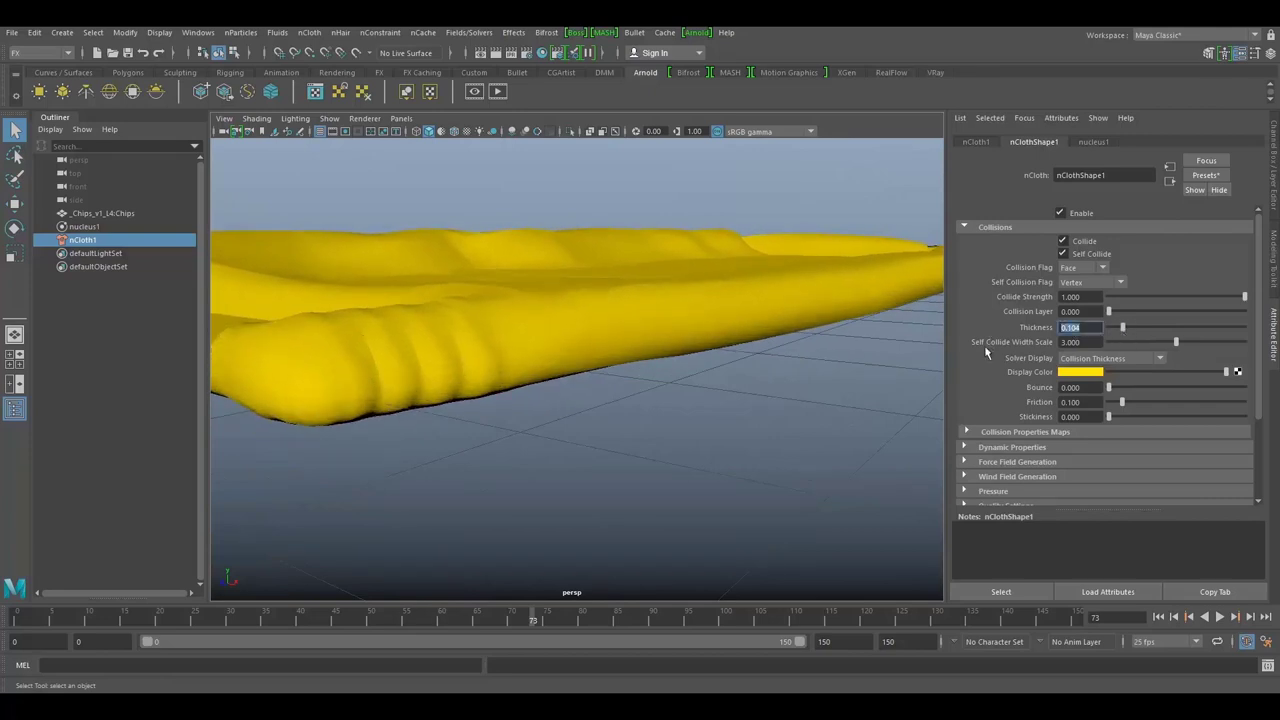
pyautogui.press('BackSpace')
pyautogui.write('.05')
pyautogui.press('Return')
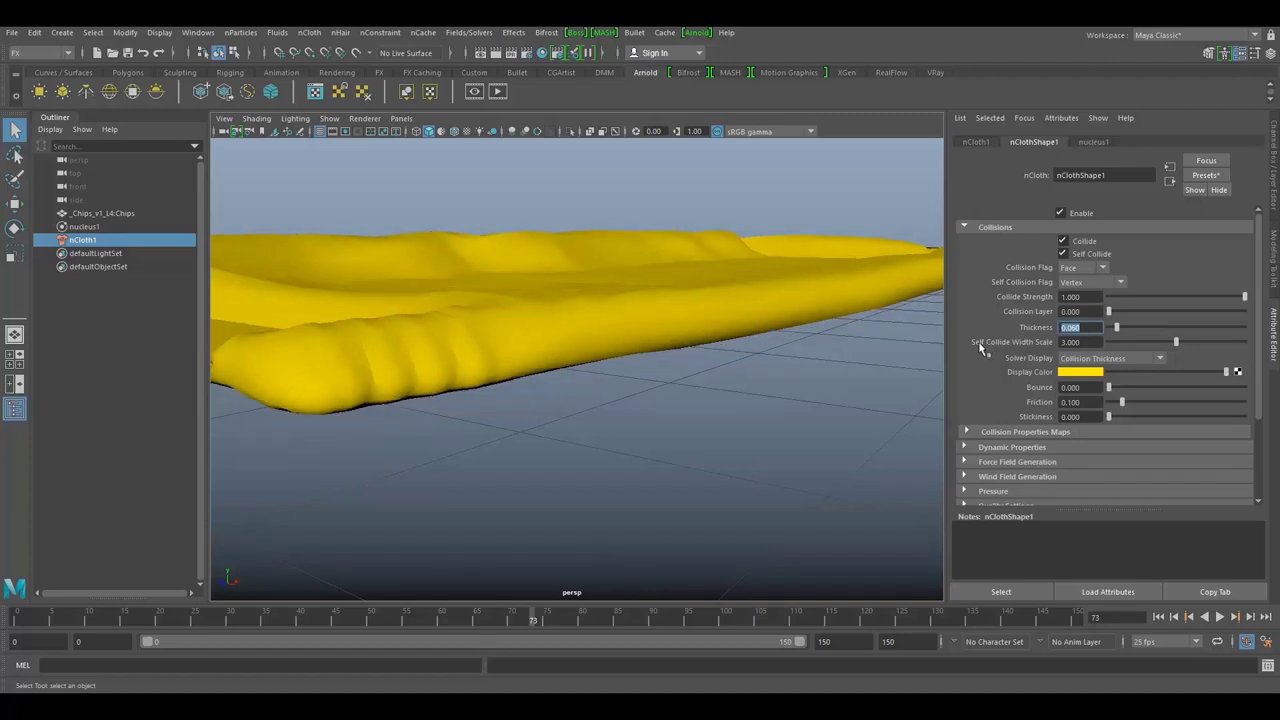
# - Display Self Collision Thickness spheres and raise Self Collide Width Scale to 4.188
pyautogui.click(1090, 358)
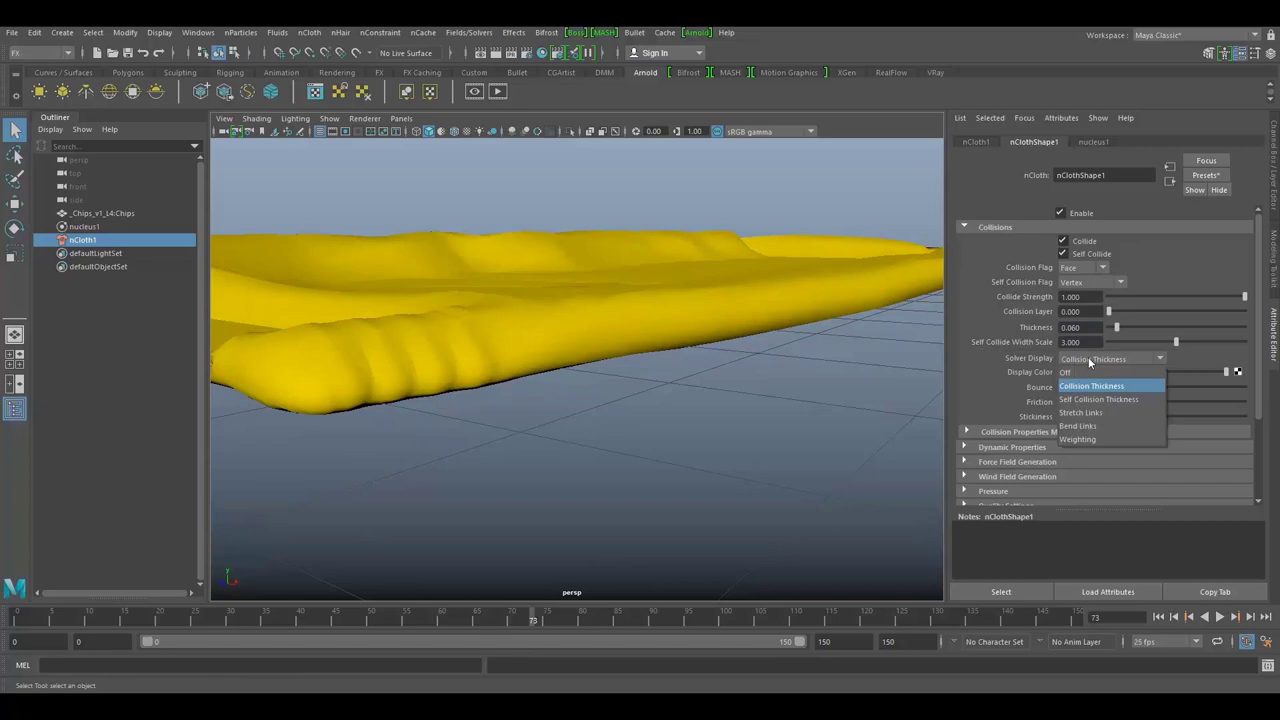
pyautogui.click(1107, 400)
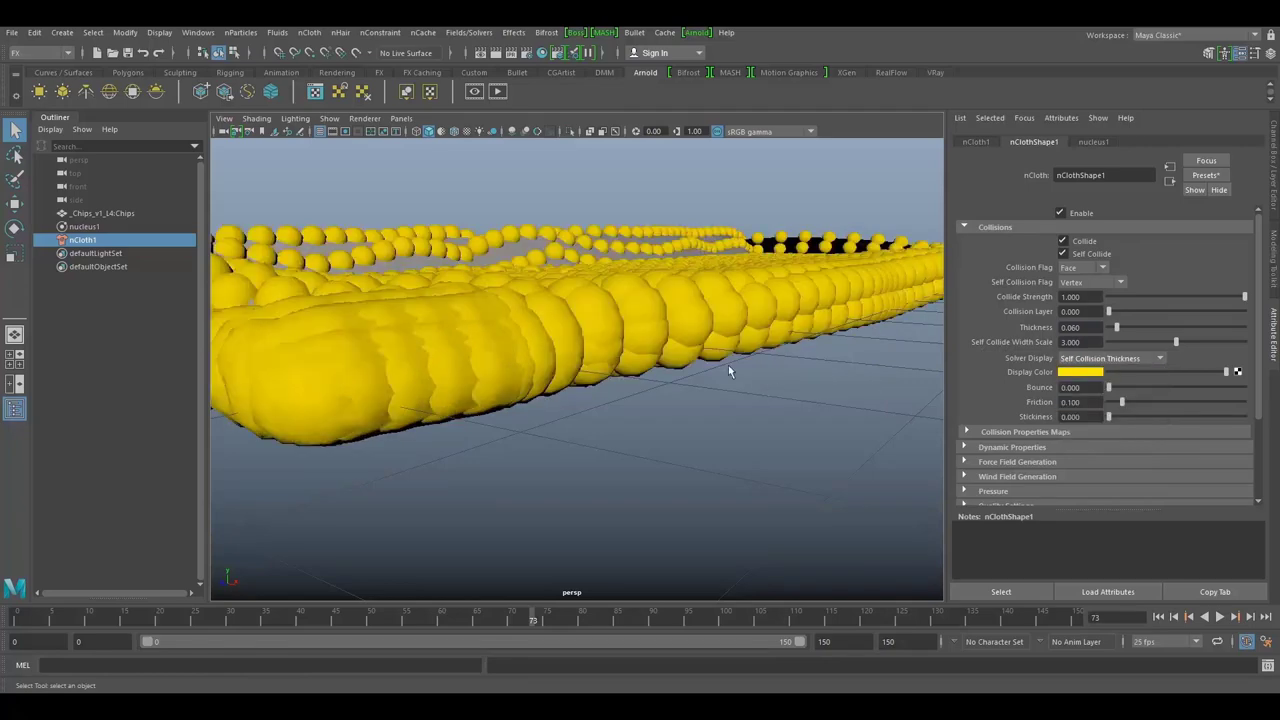
pyautogui.keyDown('alt'); pyautogui.moveTo(870, 377); pyautogui.dragTo(690, 385); pyautogui.keyUp('alt')
pyautogui.keyDown('alt'); pyautogui.moveTo(690, 385); pyautogui.dragTo(775, 433, button='right'); pyautogui.keyUp('alt')
pyautogui.moveTo(775, 433)
pyautogui.keyDown('alt'); pyautogui.mouseDown()
pyautogui.moveTo(664, 338)
pyautogui.moveTo(700, 300)
pyautogui.moveTo(791, 321)
pyautogui.moveTo(770, 430)
pyautogui.mouseUp(); pyautogui.keyUp('alt')
pyautogui.moveTo(1179, 344); pyautogui.dragTo(1204, 344)
pyautogui.keyDown('alt'); pyautogui.moveTo(446, 322); pyautogui.dragTo(933, 376); pyautogui.keyUp('alt')
# - Turn the Solver Display off, rewind to frame 0, and select nCloth1
pyautogui.click(1110, 358)
pyautogui.click(1090, 364)
pyautogui.keyDown('alt'); pyautogui.moveTo(640, 380); pyautogui.dragTo(572, 325); pyautogui.keyUp('alt')
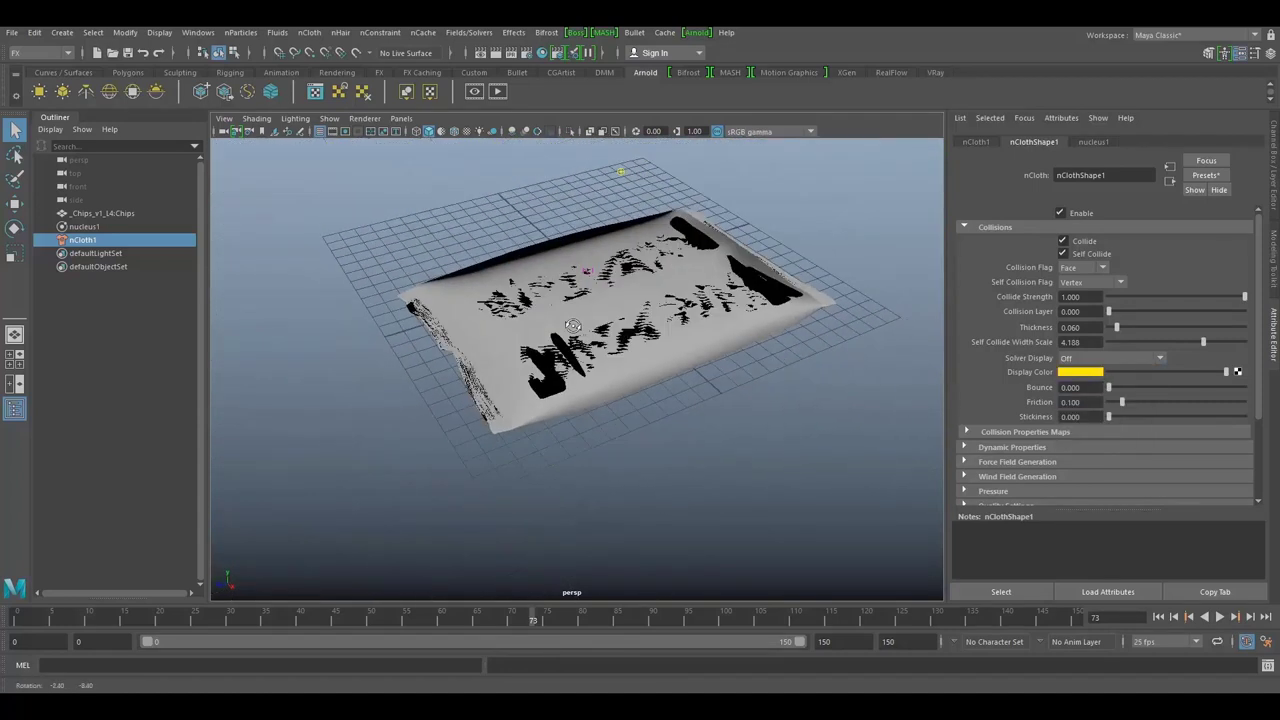
pyautogui.click(1158, 617)
pyautogui.keyDown('alt'); pyautogui.moveTo(666, 463); pyautogui.dragTo(572, 317); pyautogui.keyUp('alt')
pyautogui.click(572, 317)
pyautogui.click(93, 240)
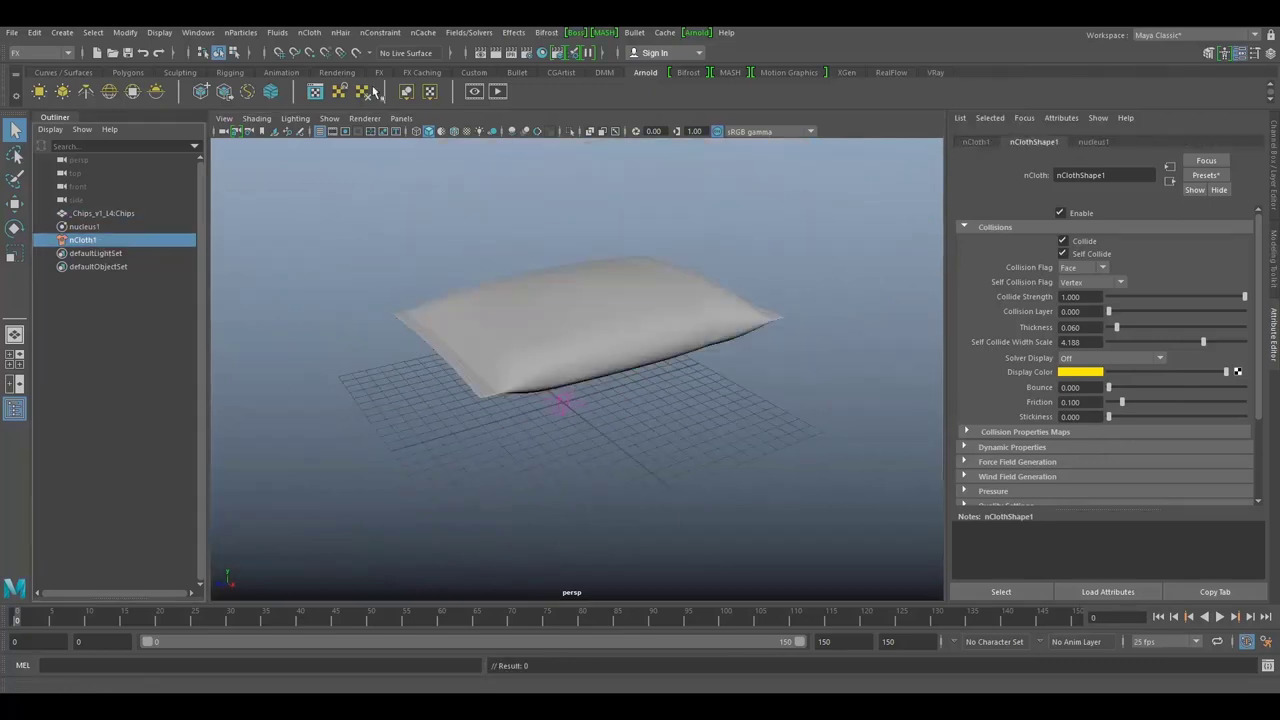
# - Open the Create New nObject Cache options and browse to the Inflatable_Tutorial cache folder
pyautogui.click(423, 32)
pyautogui.moveTo(561, 66)
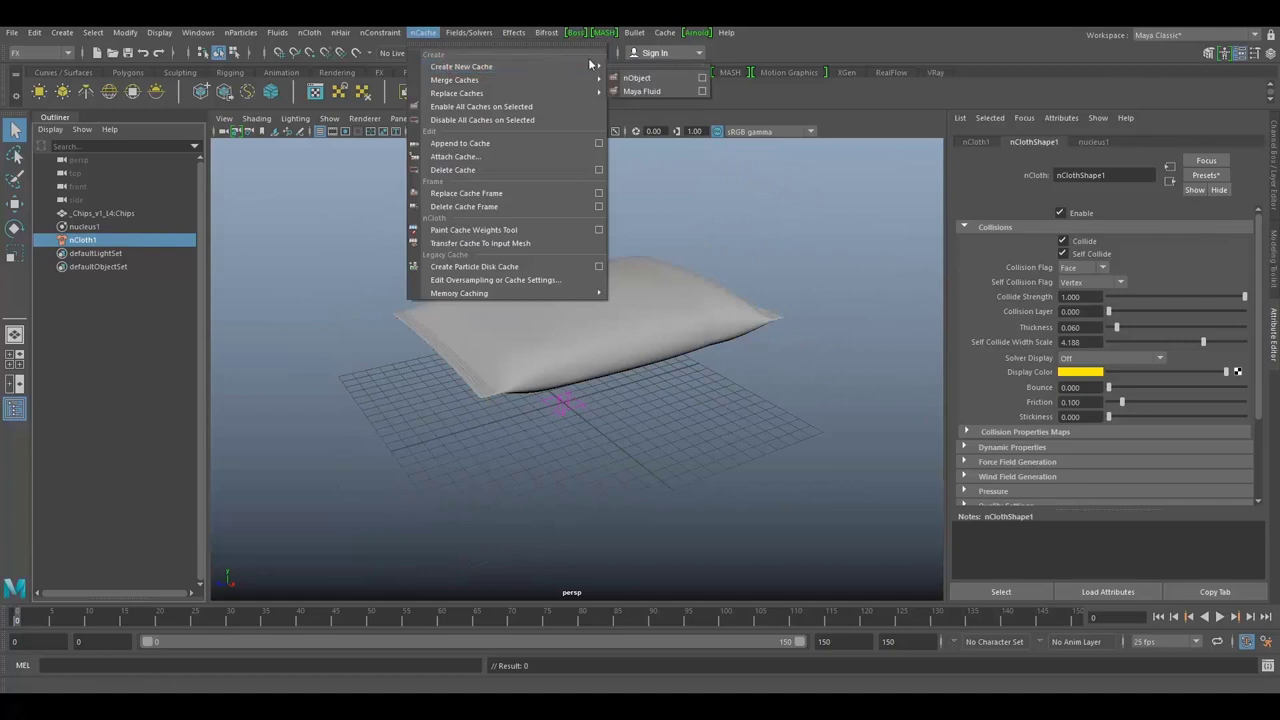
pyautogui.click(703, 78)
pyautogui.click(777, 291)
pyautogui.scroll(2, 73, 273)
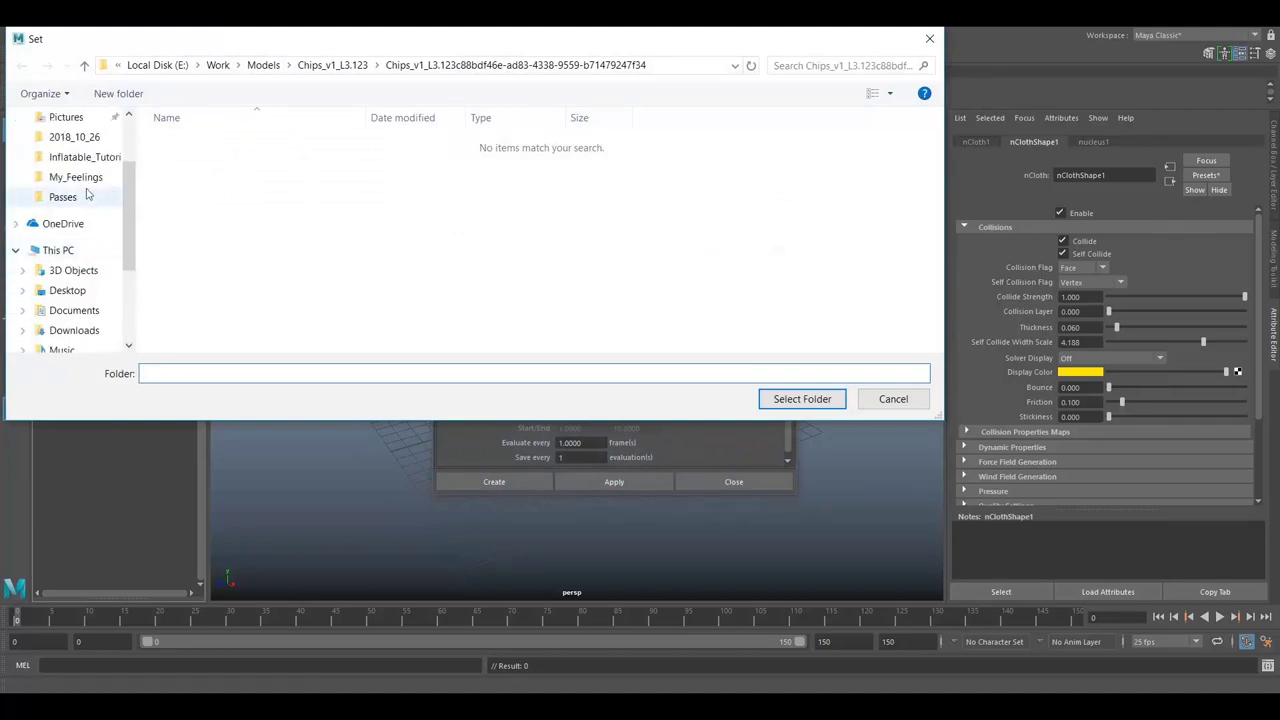
pyautogui.click(95, 157)
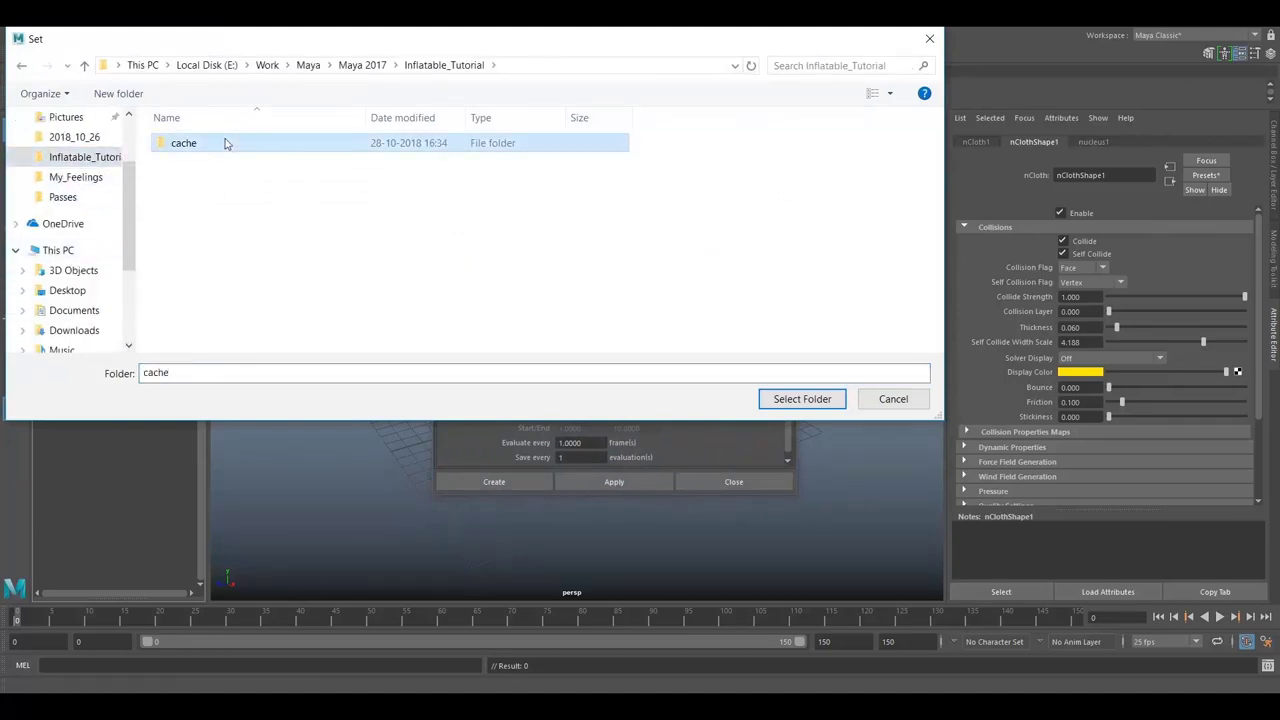
pyautogui.doubleClick(226, 142)
# - Make a new folder V003 inside cache and set it as the cache directory
pyautogui.rightClick(203, 206)
pyautogui.moveTo(305, 369)
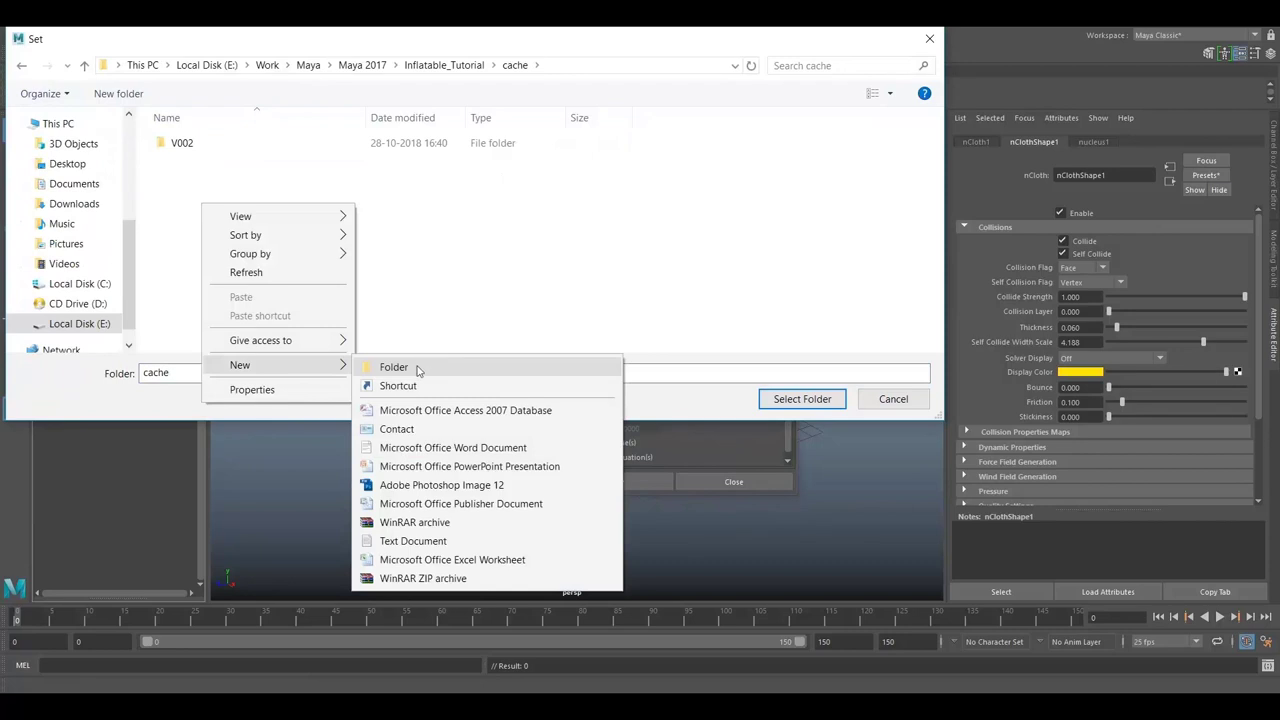
pyautogui.click(394, 367)
pyautogui.write('V')
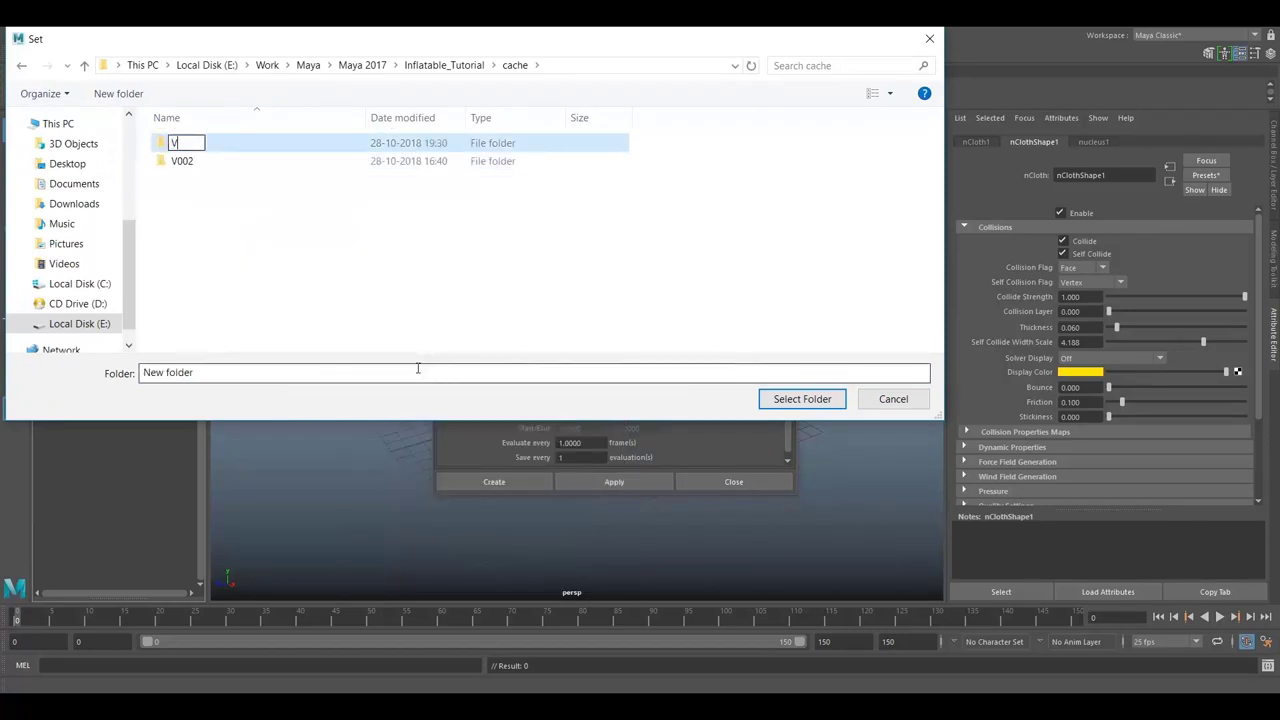
pyautogui.write('003')
pyautogui.press('Return')
pyautogui.press('Return')
pyautogui.click(802, 399)
# - Write the cache, then play and scrub the cached simulation, stopping at frame 48
pyautogui.click(523, 484)
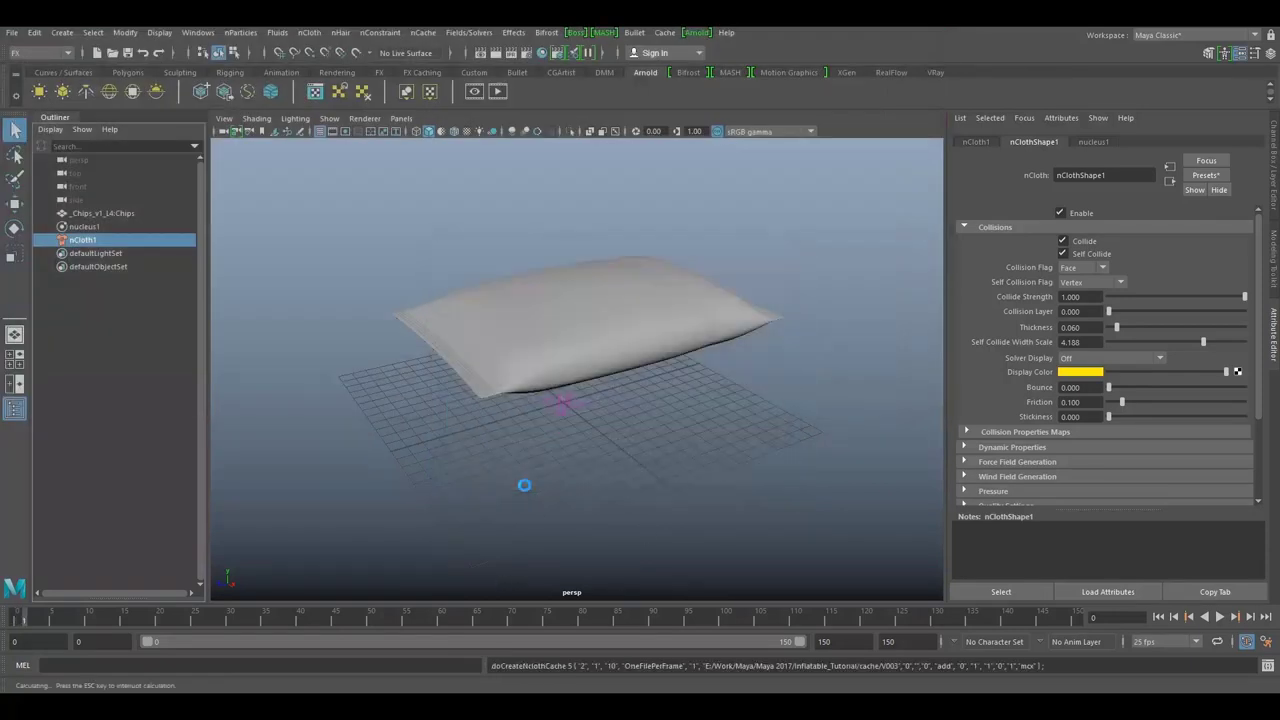
pyautogui.click(524, 490)
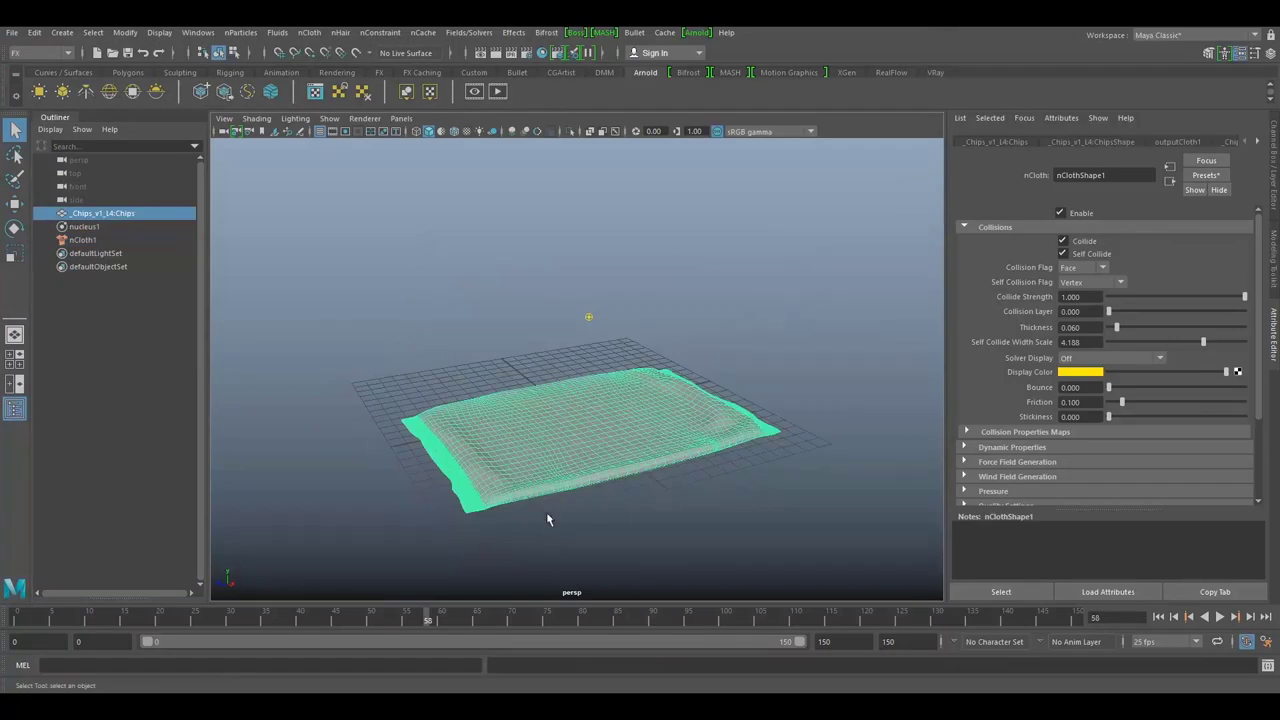
pyautogui.moveTo(417, 623); pyautogui.dragTo(272, 624)
pyautogui.click(360, 445)
pyautogui.hotkey('alt', 'v')
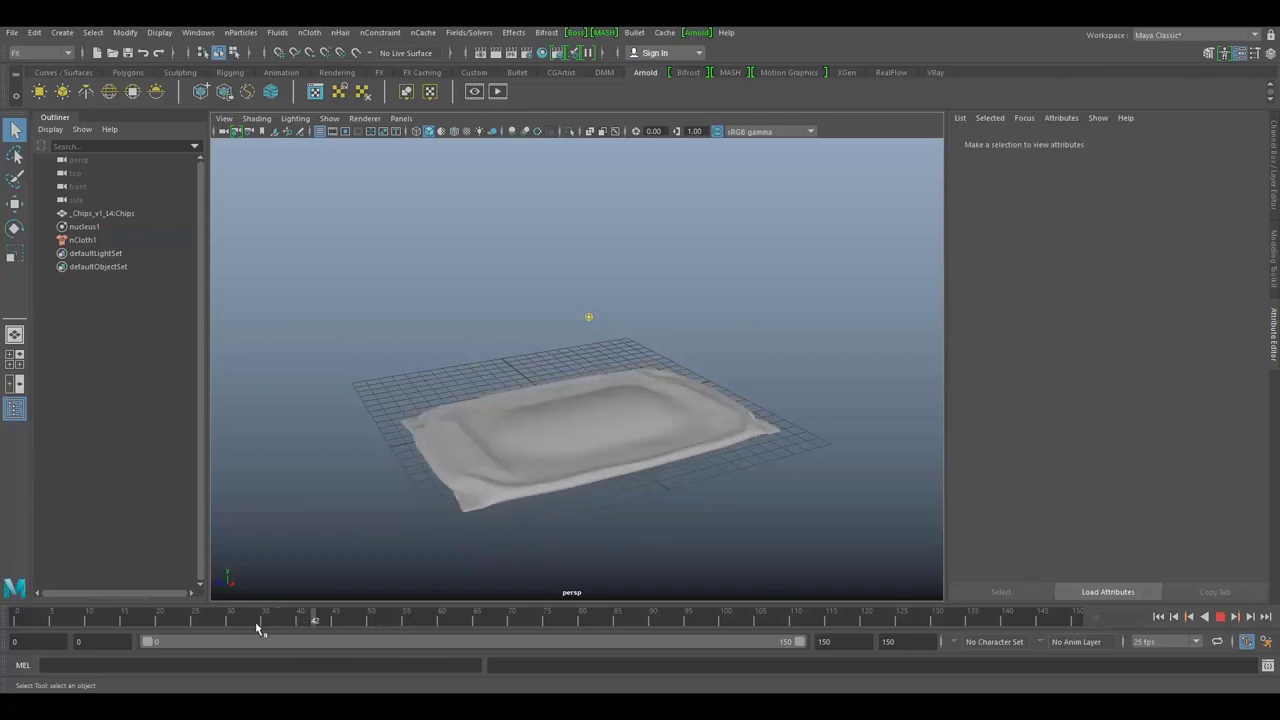
pyautogui.moveTo(257, 624)
pyautogui.mouseDown()
pyautogui.moveTo(279, 622)
pyautogui.moveTo(131, 623)
pyautogui.mouseUp()
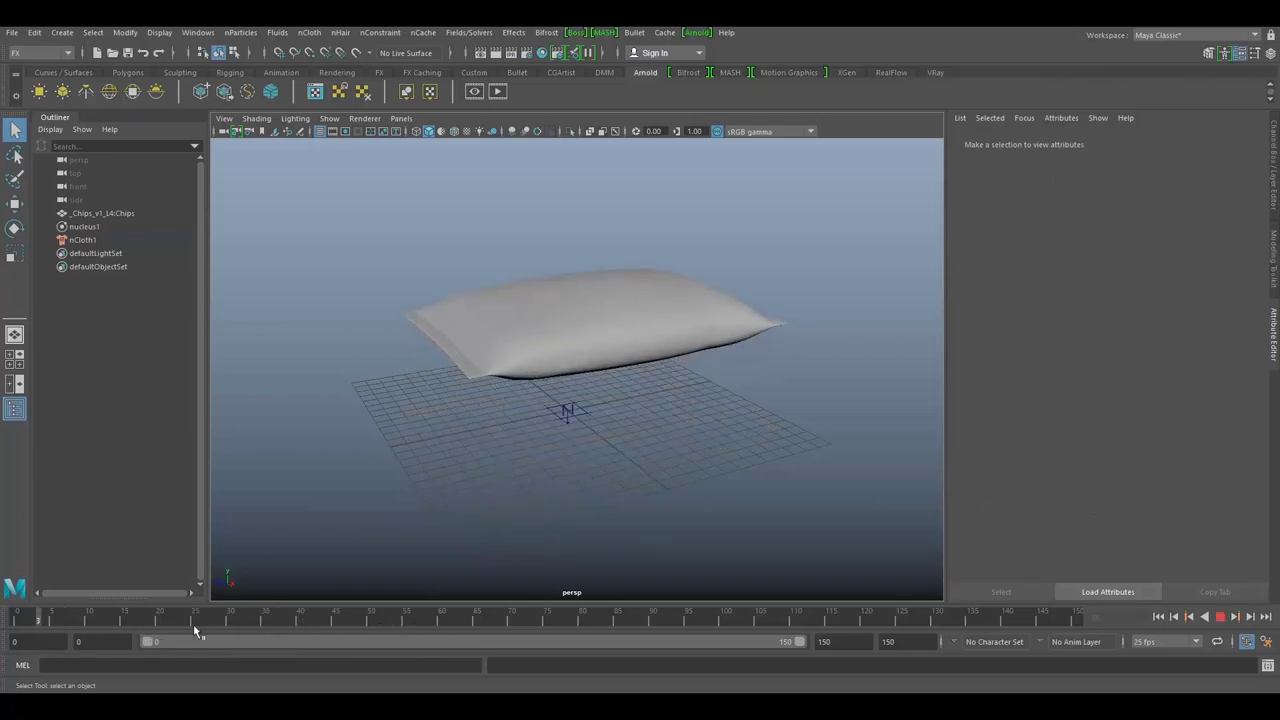
pyautogui.moveTo(353, 627); pyautogui.dragTo(357, 625)
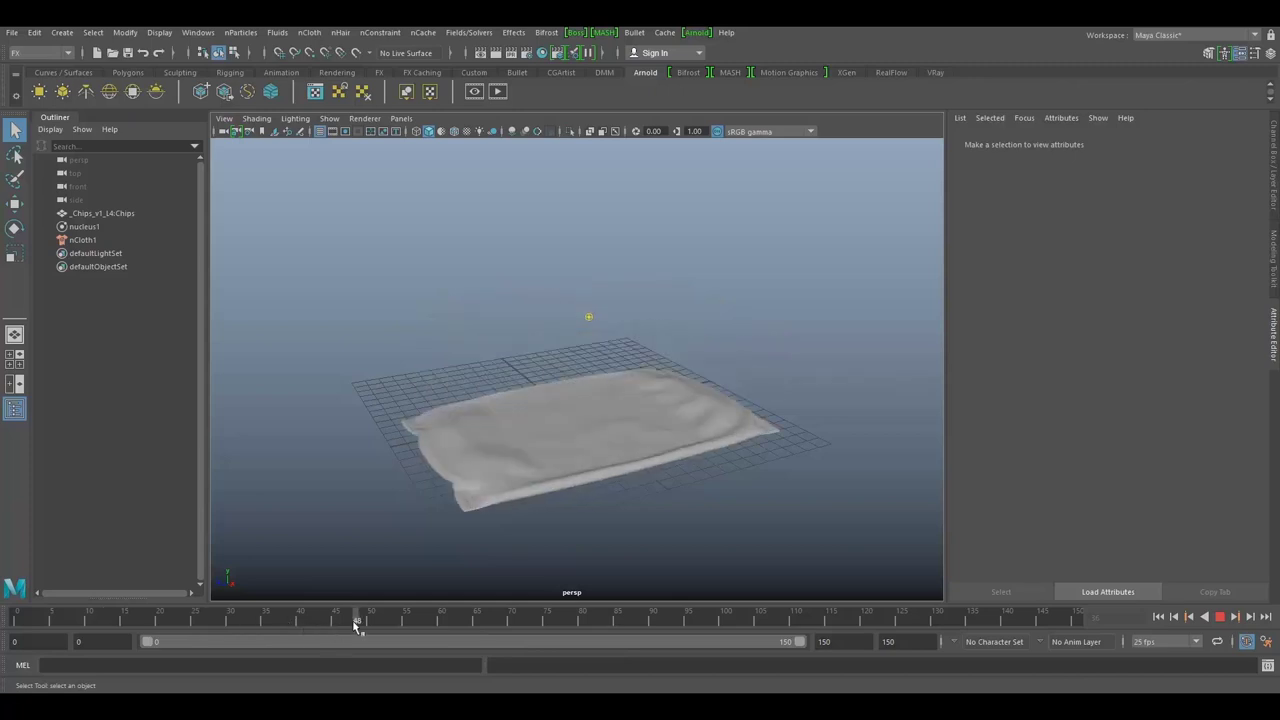
pyautogui.press('Escape')
# - Select the packet cloth and review the Collision Flag and Self Collision Flag options, leaving them at Face and Vertex
pyautogui.click(582, 455)
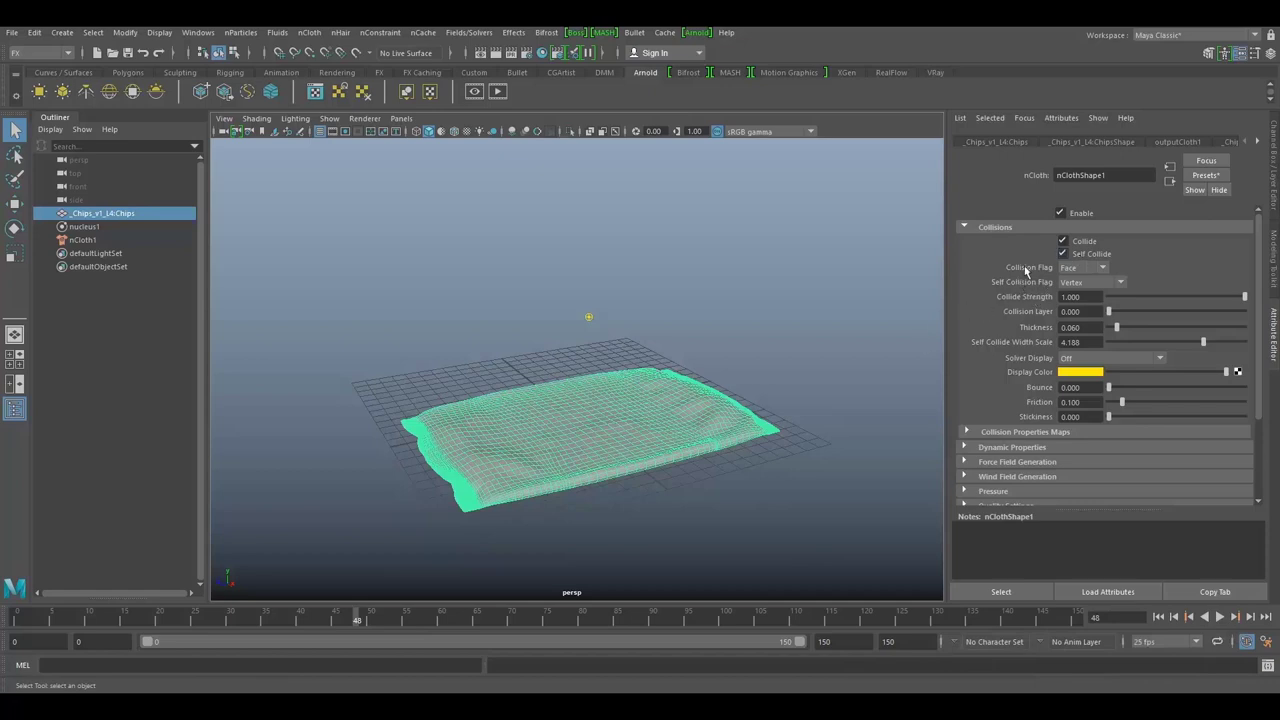
pyautogui.click(1086, 269)
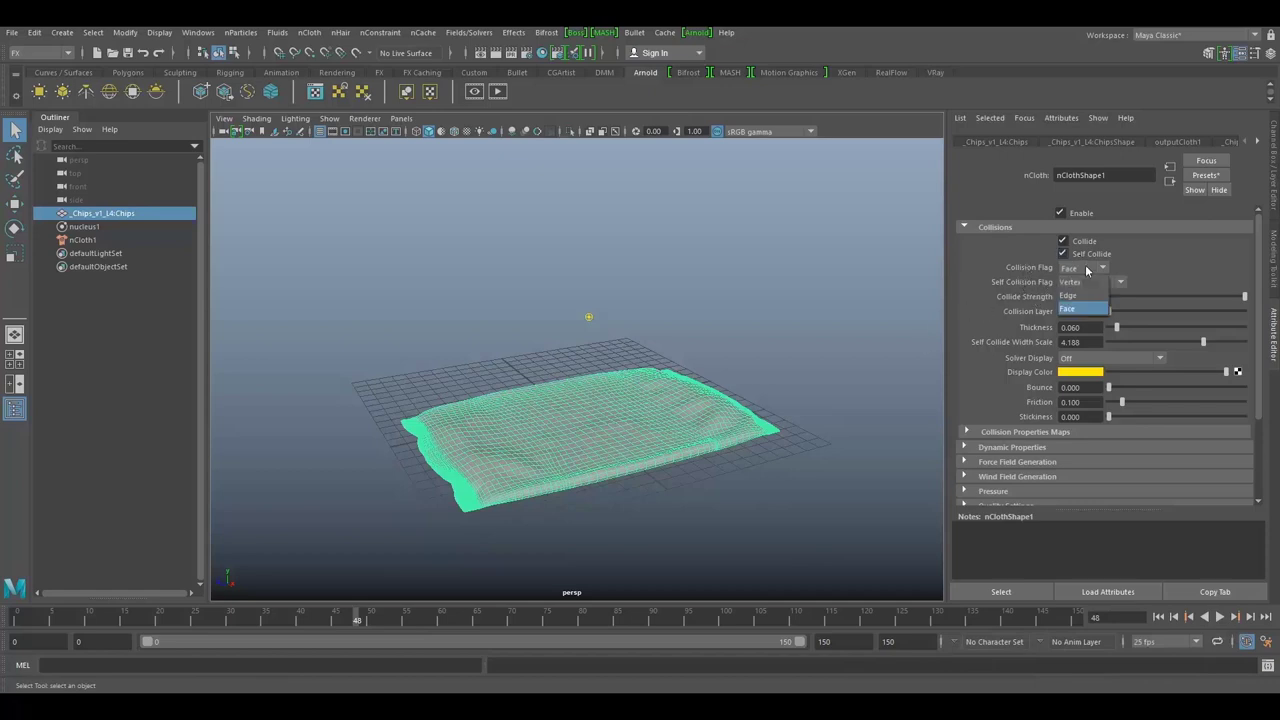
pyautogui.click(1086, 270)
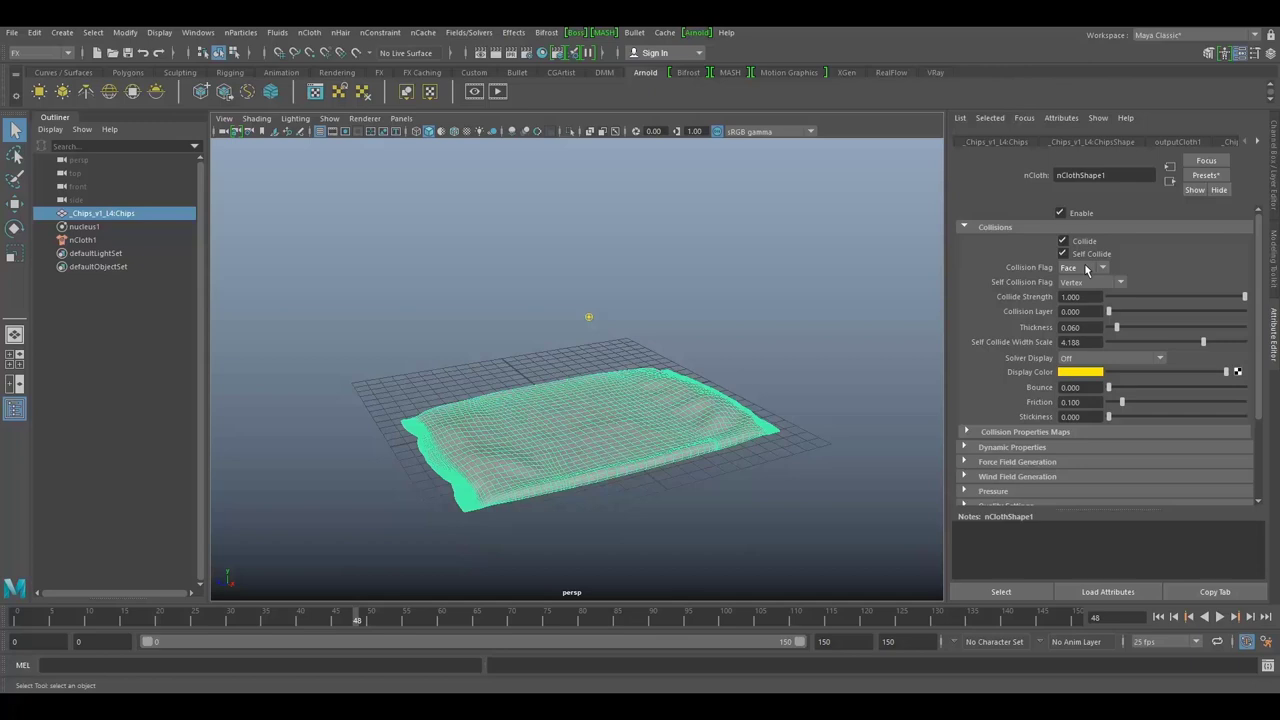
pyautogui.click(1086, 269)
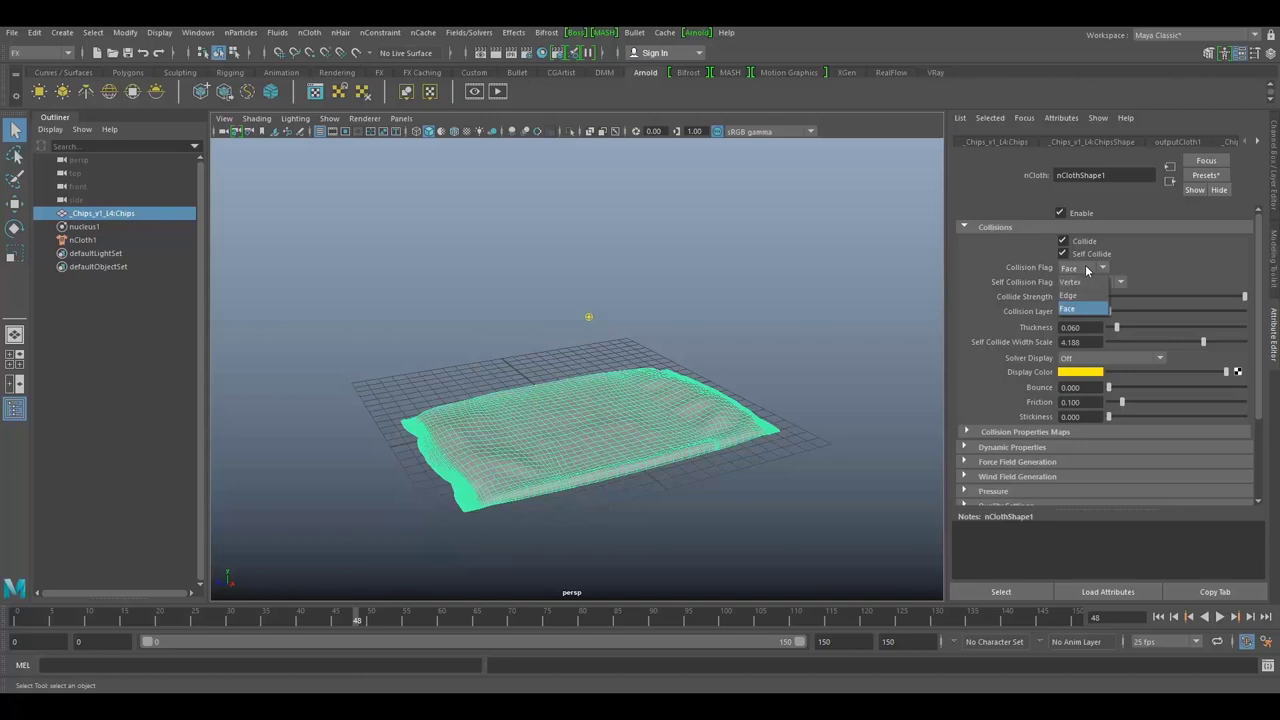
pyautogui.click(1086, 269)
pyautogui.click(1086, 269)
pyautogui.click(995, 273)
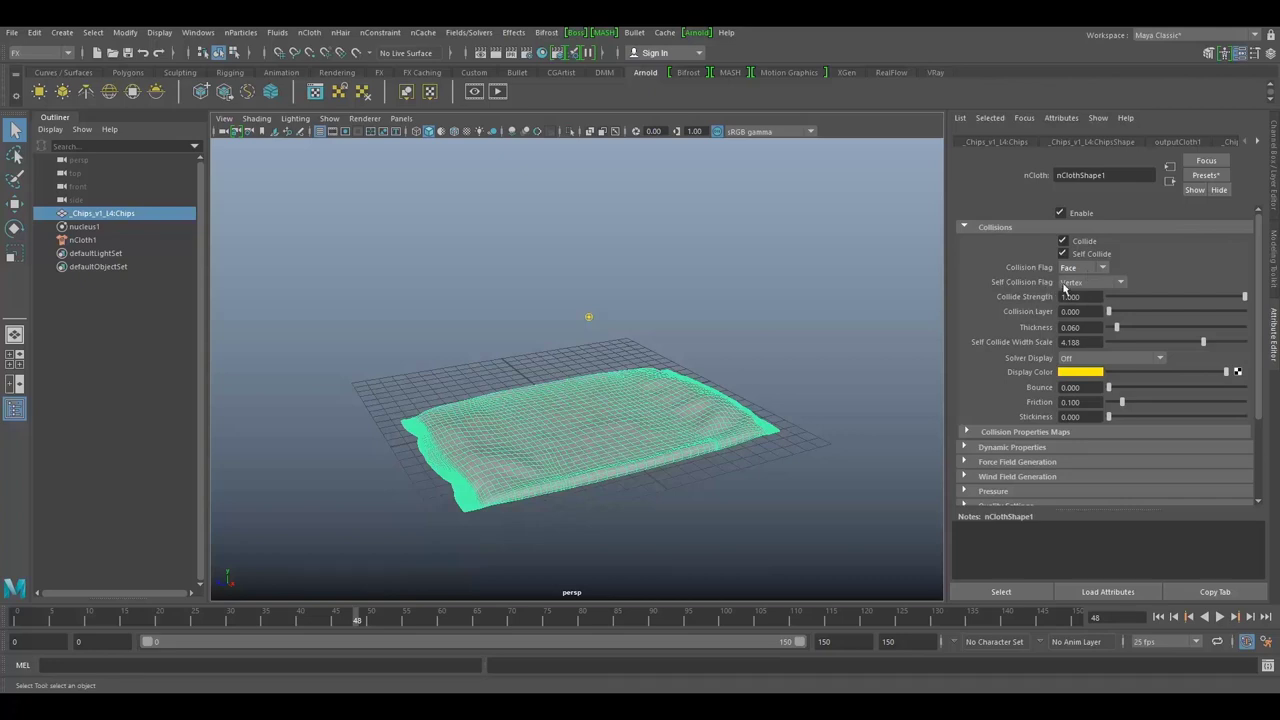
pyautogui.click(1100, 283)
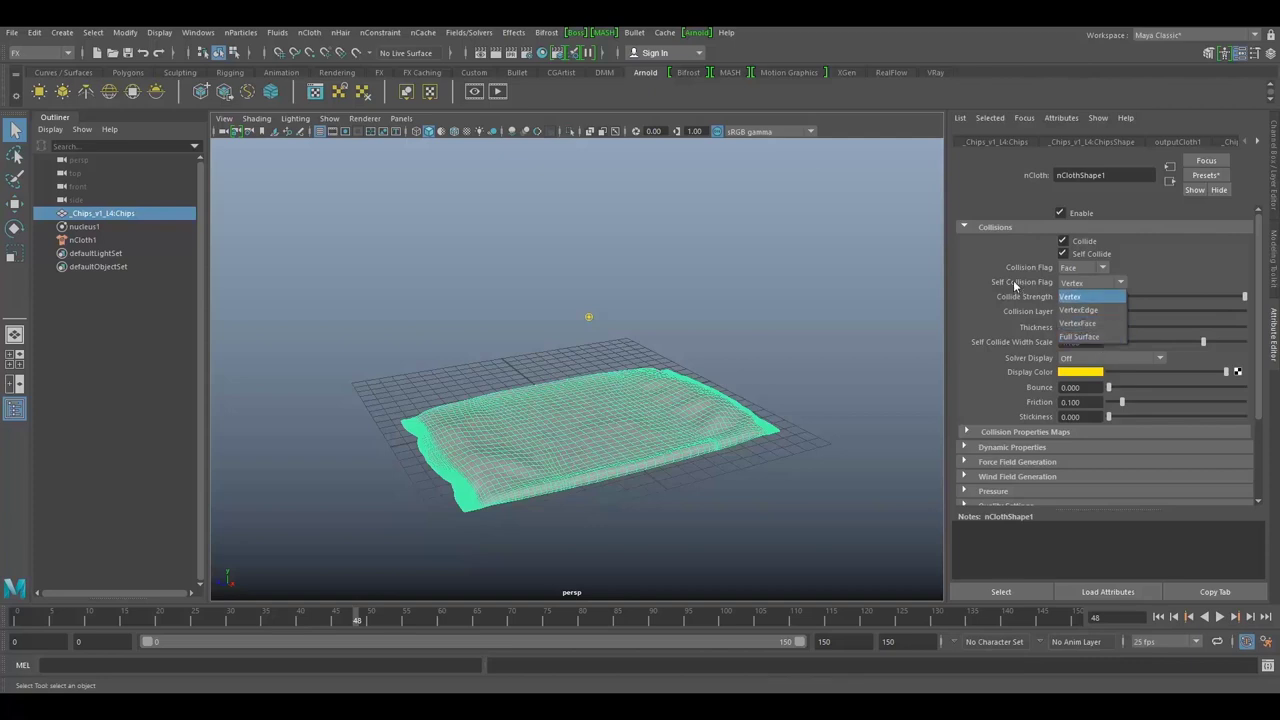
pyautogui.click(1072, 297)
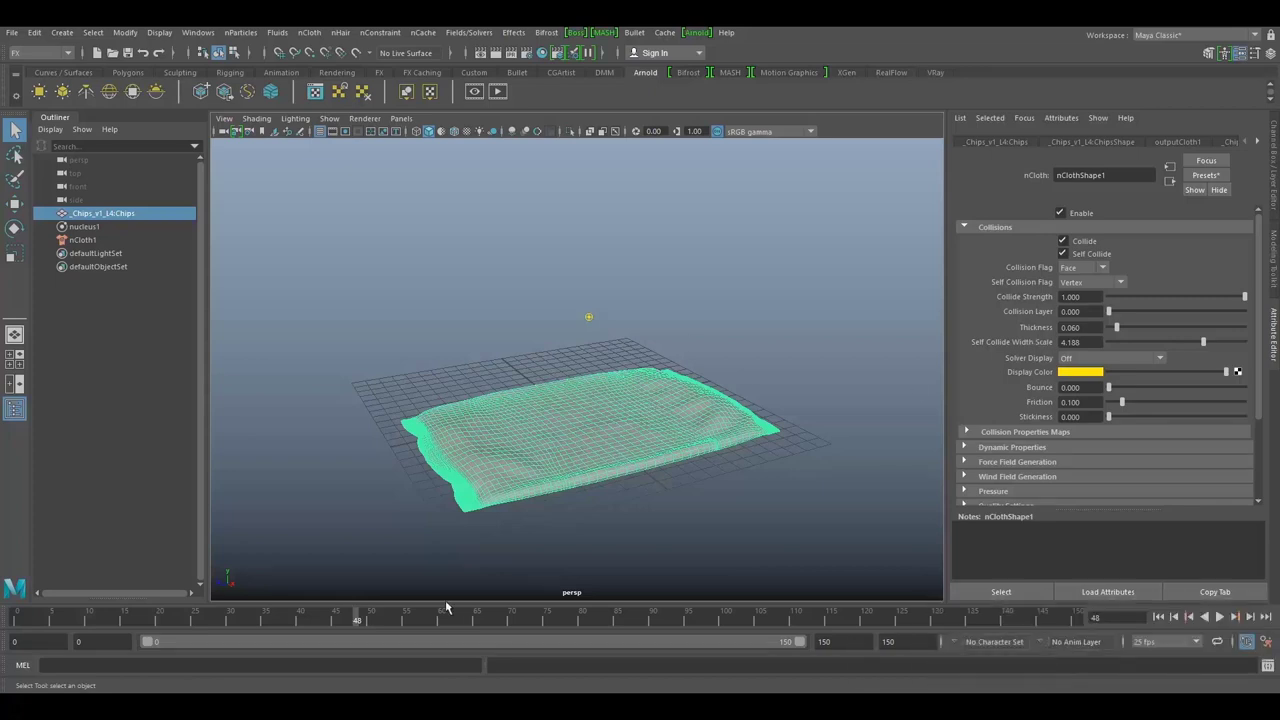
# - Play and scrub the simulation to the flattened frame around 53, then reselect the cloth
pyautogui.hotkey('alt', 'v')
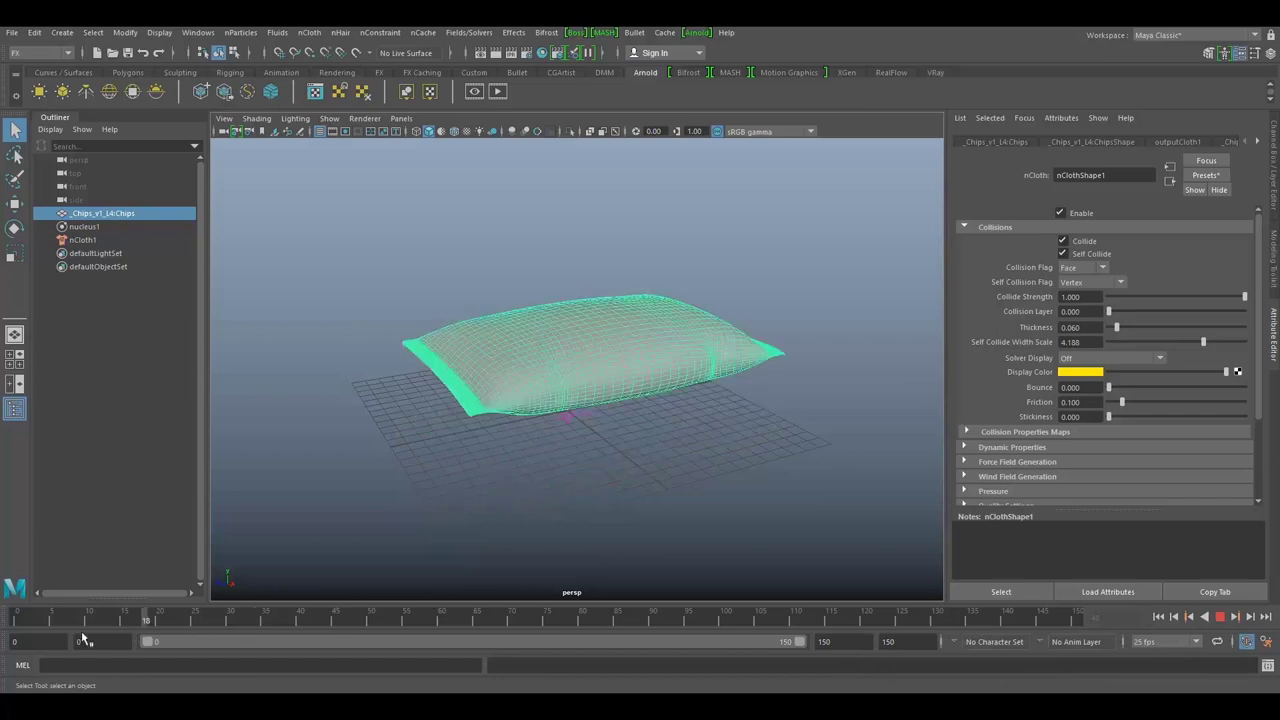
pyautogui.moveTo(96, 620); pyautogui.dragTo(391, 628)
pyautogui.click(475, 317)
pyautogui.click(501, 450)
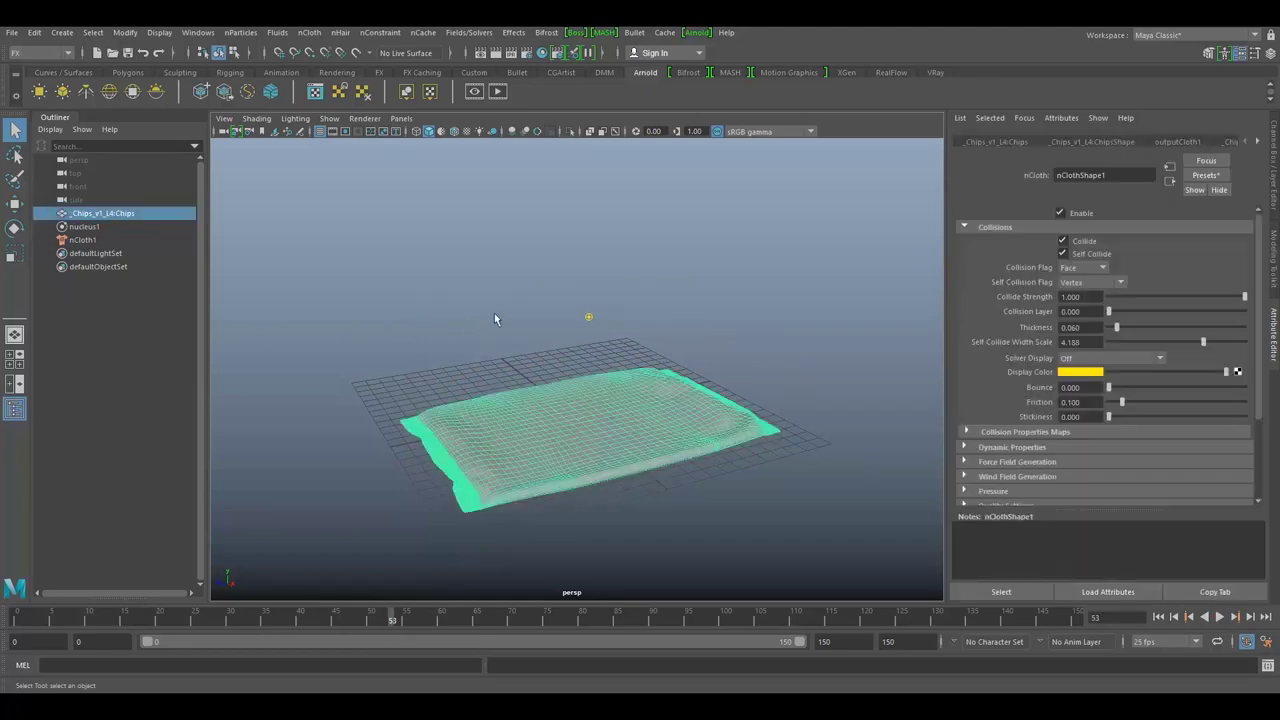
# - Use Initial State > Set for Selected to store the cloth's current shape, then go back to frame 0
pyautogui.click(475, 33)
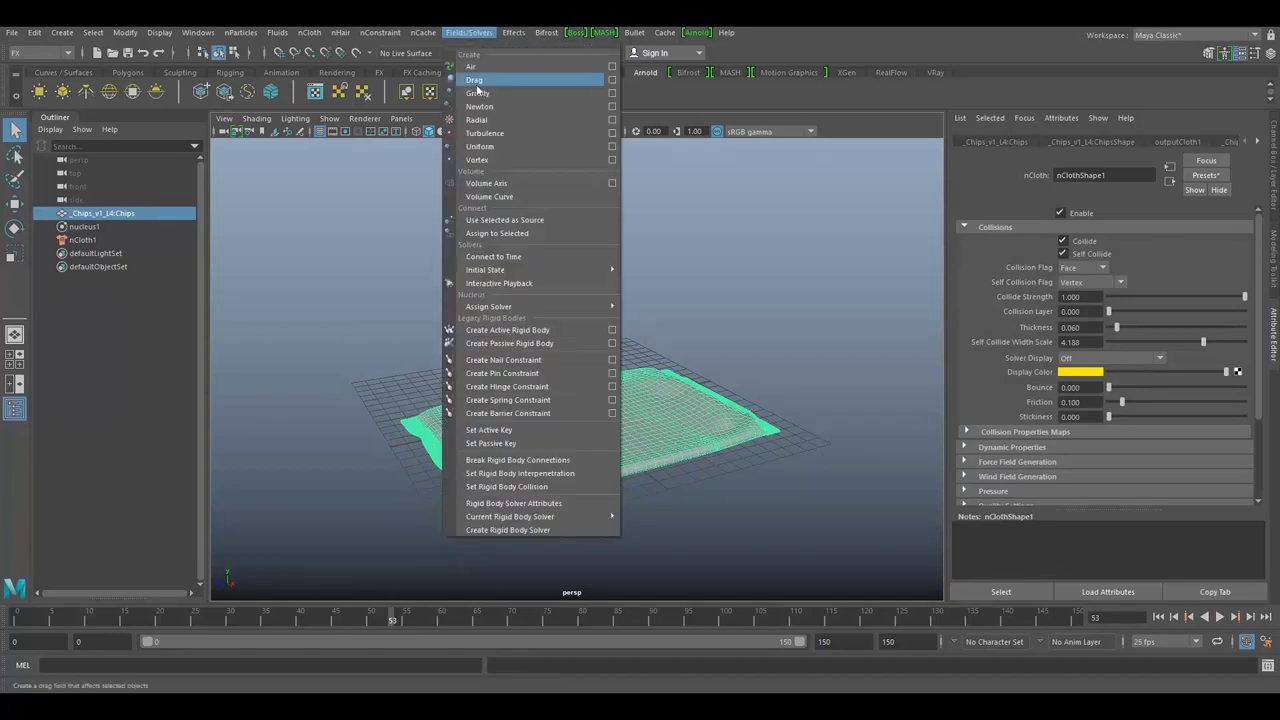
pyautogui.moveTo(495, 312)
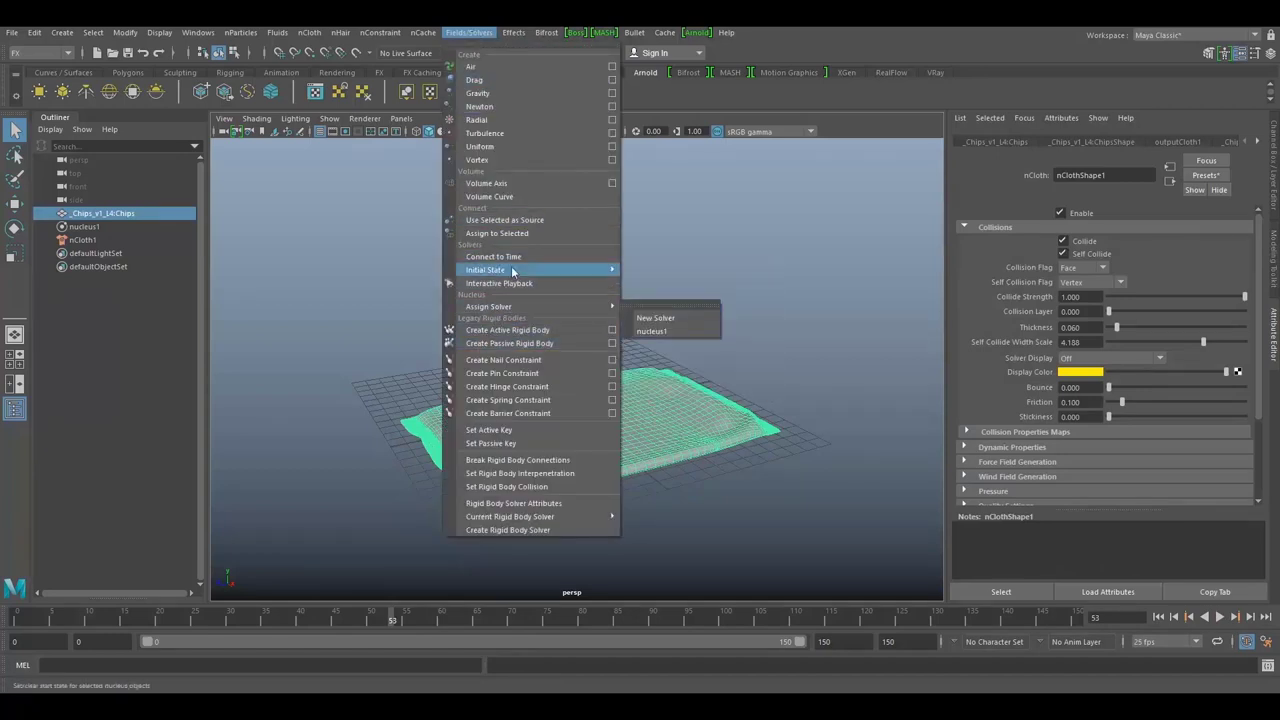
pyautogui.moveTo(518, 270)
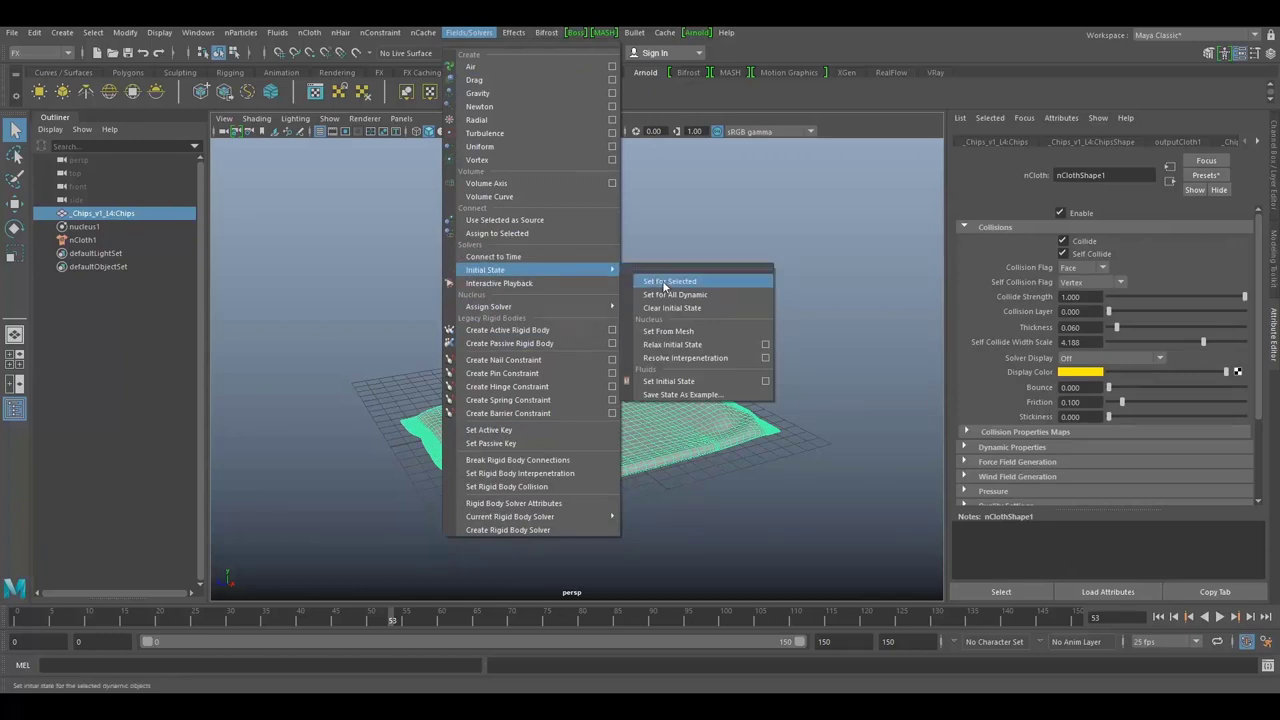
pyautogui.click(664, 283)
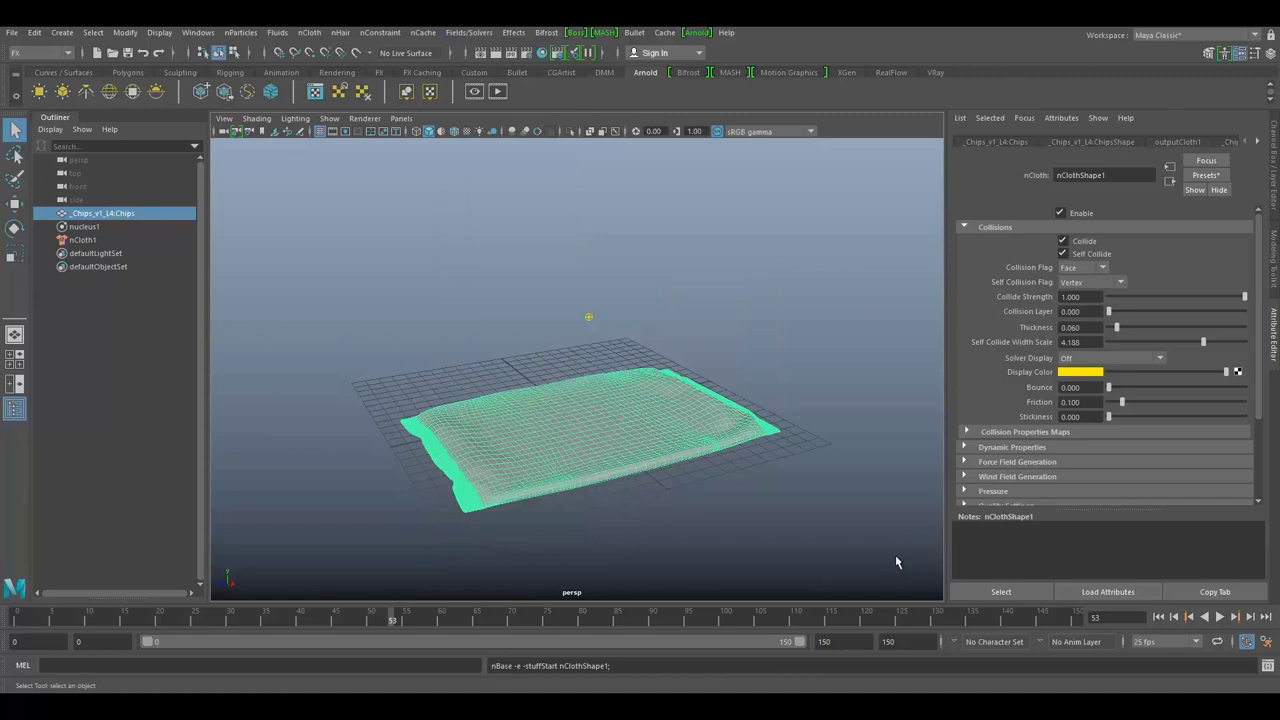
pyautogui.click(1158, 617)
pyautogui.click(1158, 617)
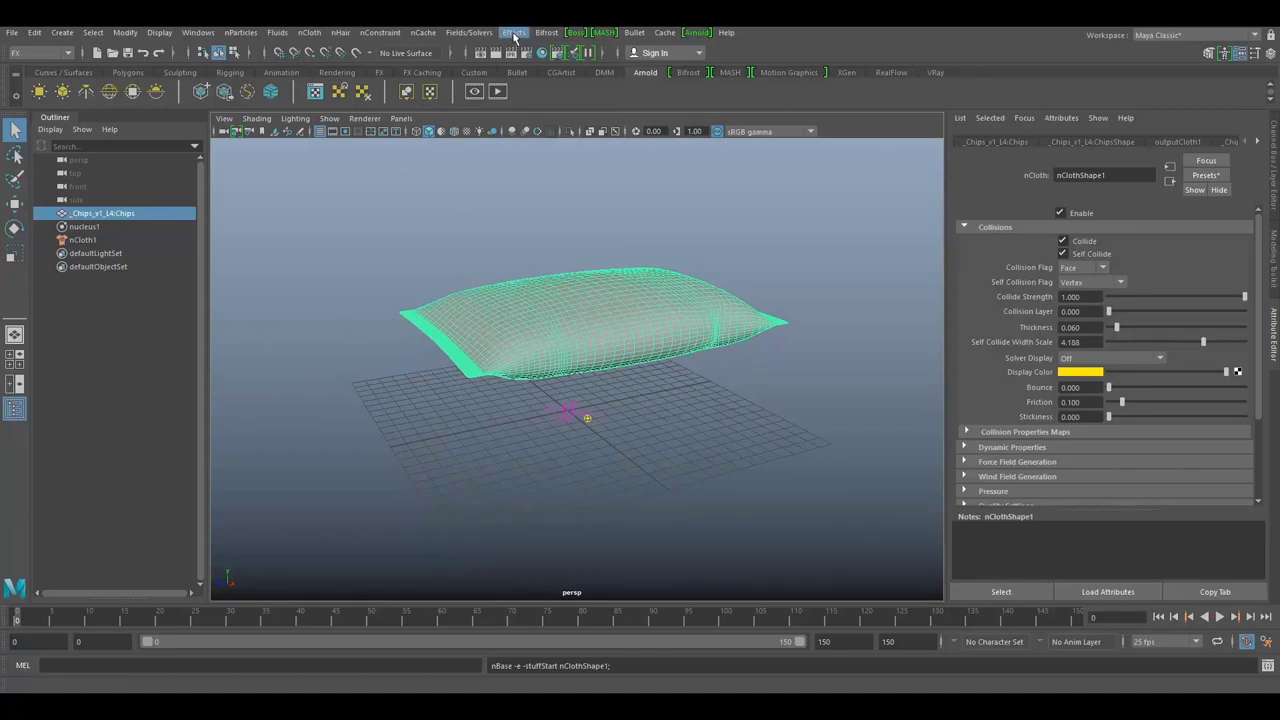
# - Delete the chips packet nCloth's existing cache
pyautogui.click(456, 34)
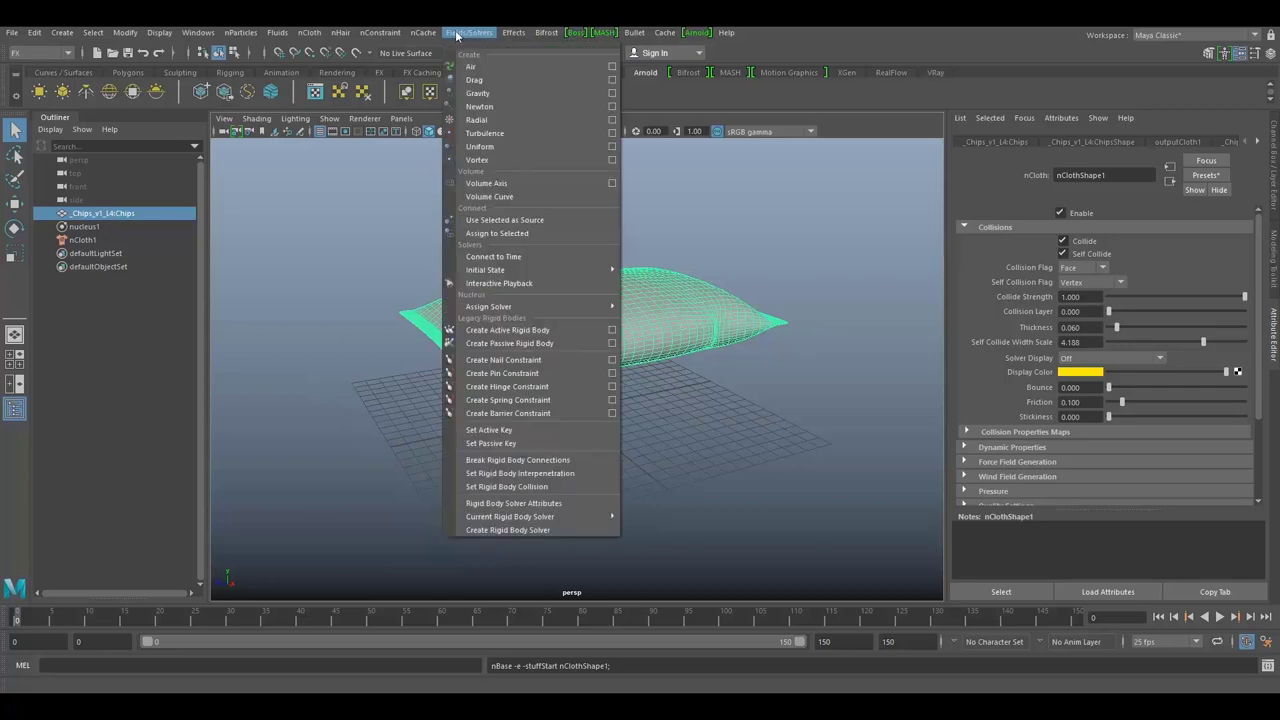
pyautogui.click(424, 33)
pyautogui.click(463, 170)
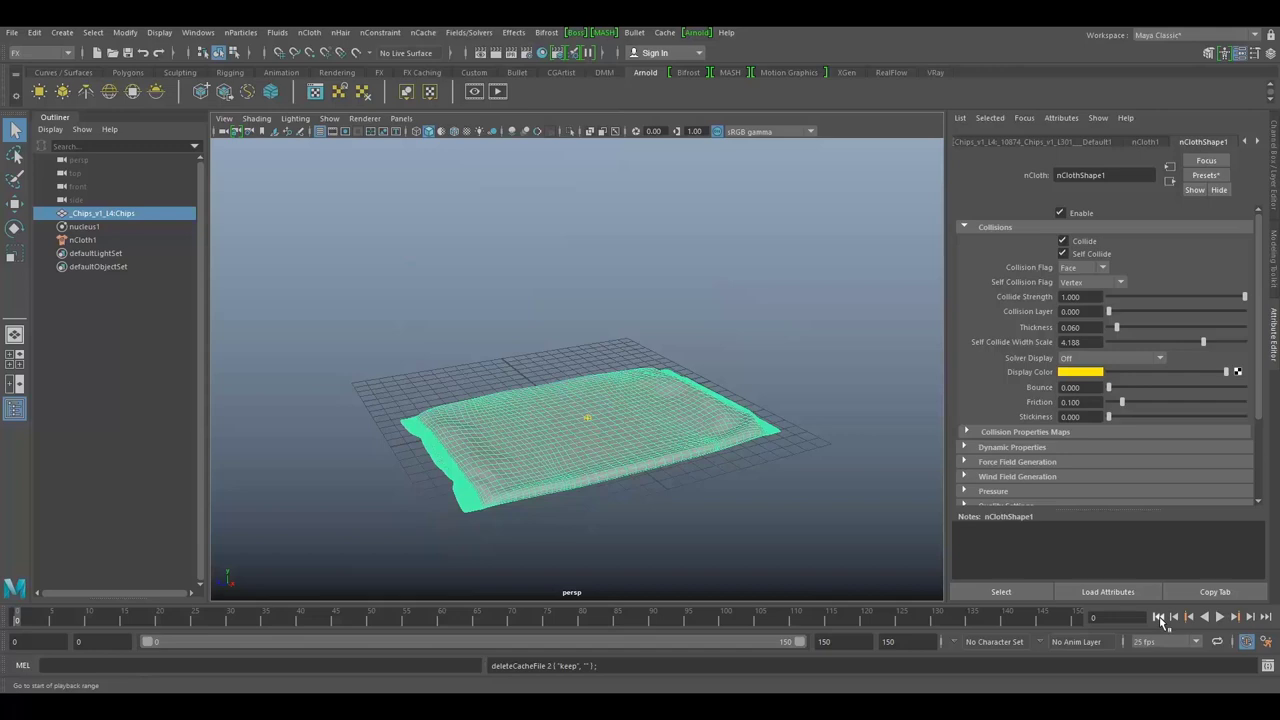
# - Reselect the chips packet cloth and show the nucleus1 solver settings
pyautogui.click(698, 309)
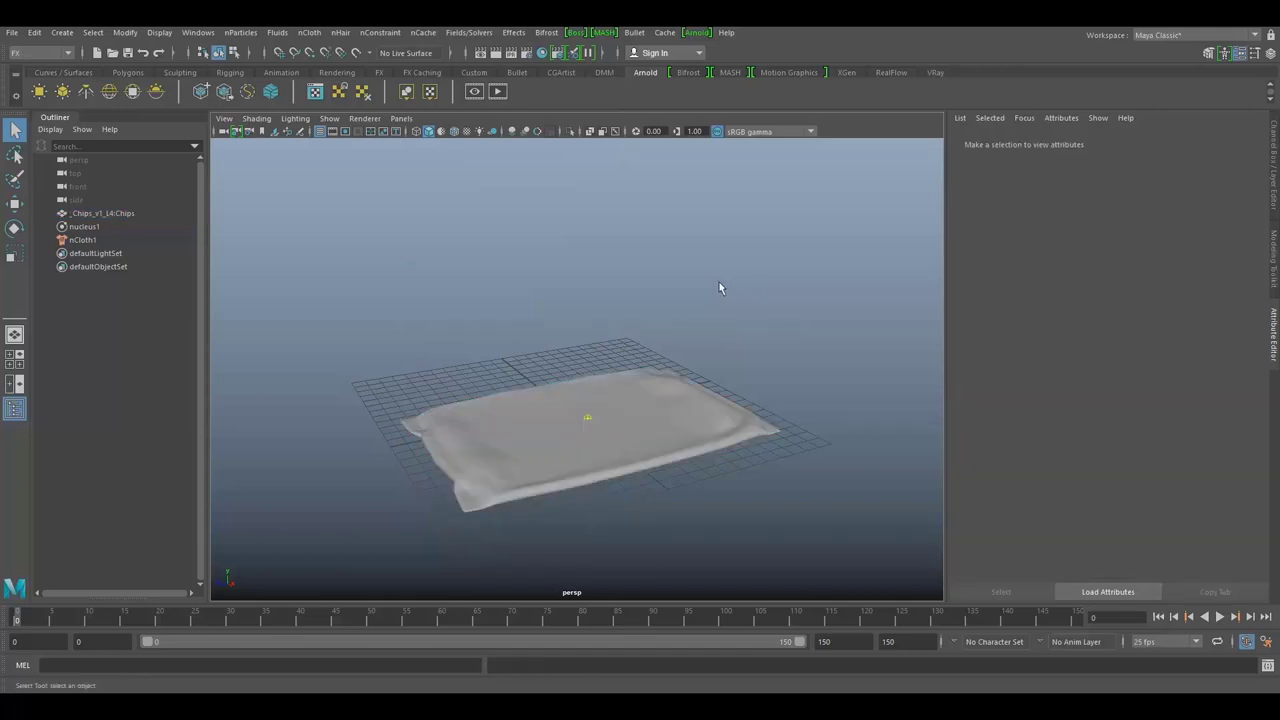
pyautogui.click(642, 461)
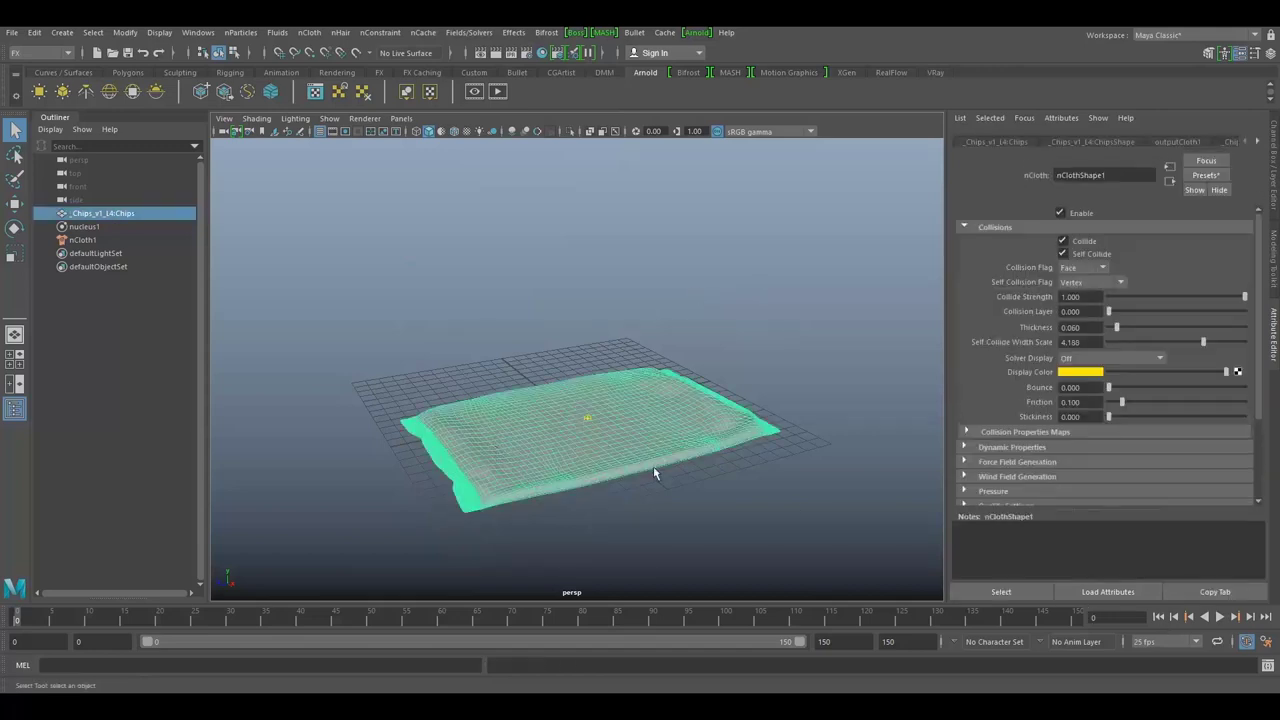
pyautogui.click(111, 228)
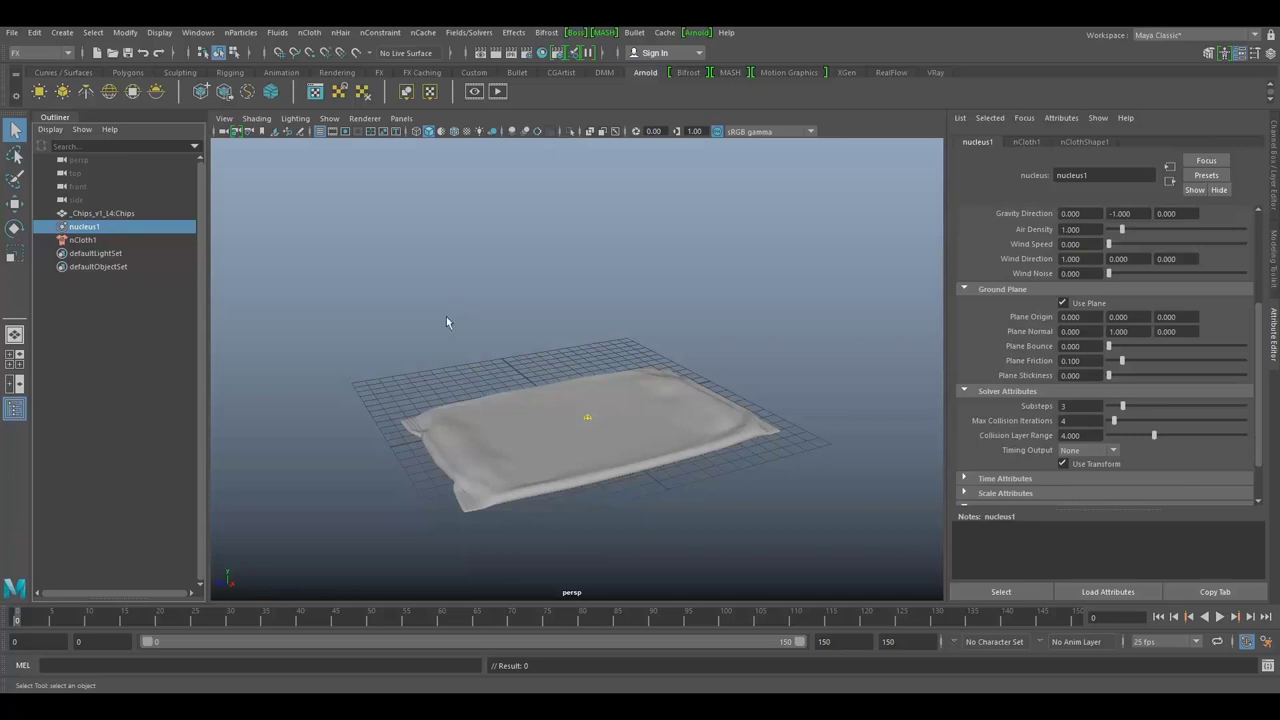
# - Expand nCloth1's Pressure section and keep Pressure Method at Manual Pressure Setting
pyautogui.click(84, 240)
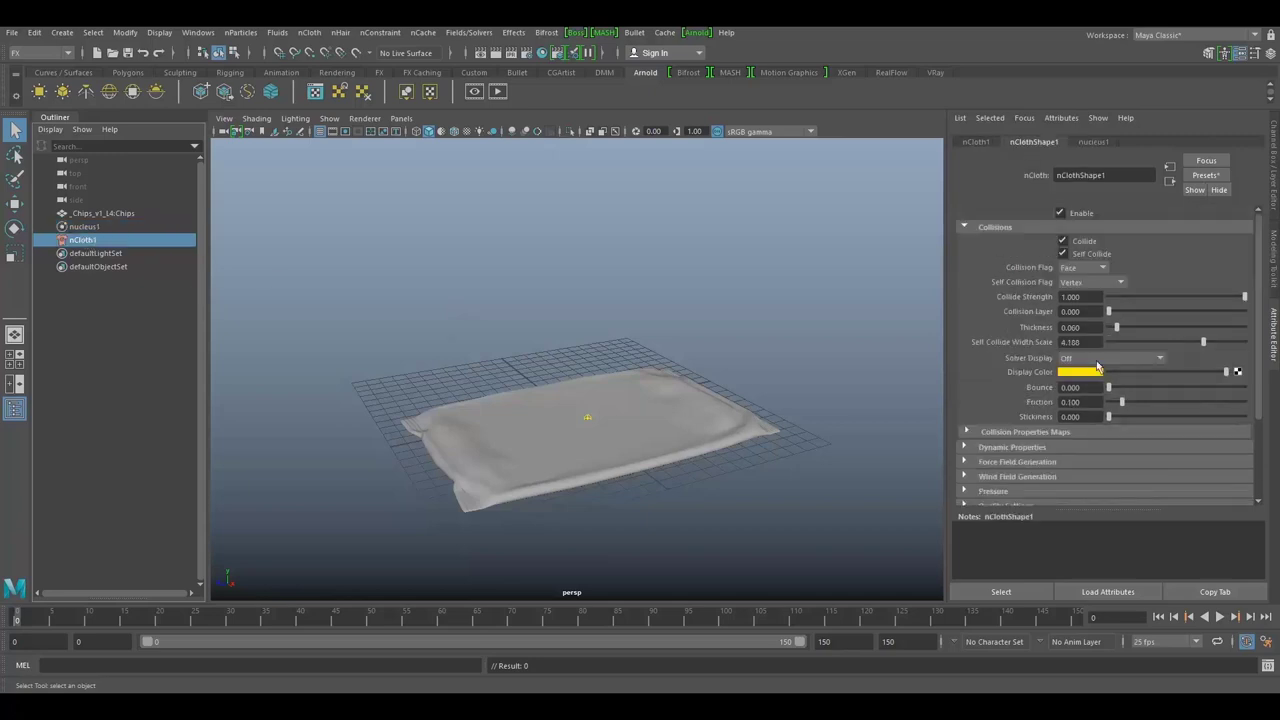
pyautogui.scroll(-3, 1077, 401)
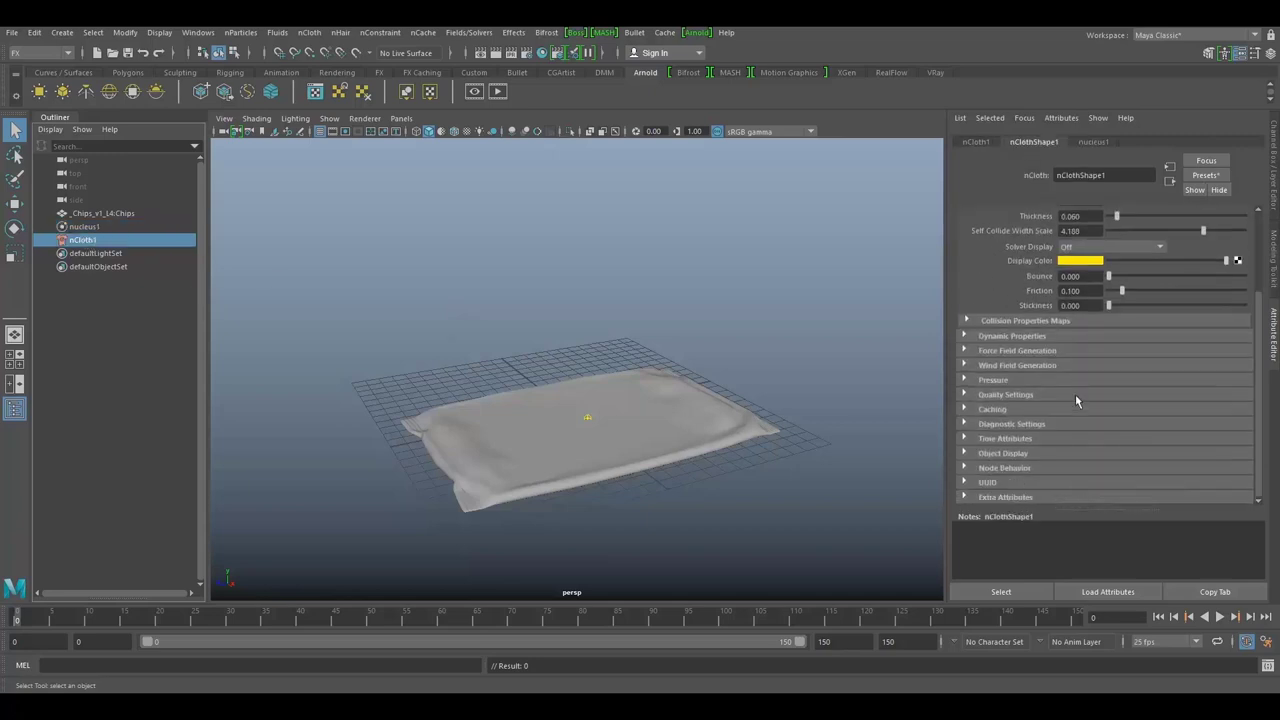
pyautogui.click(981, 381)
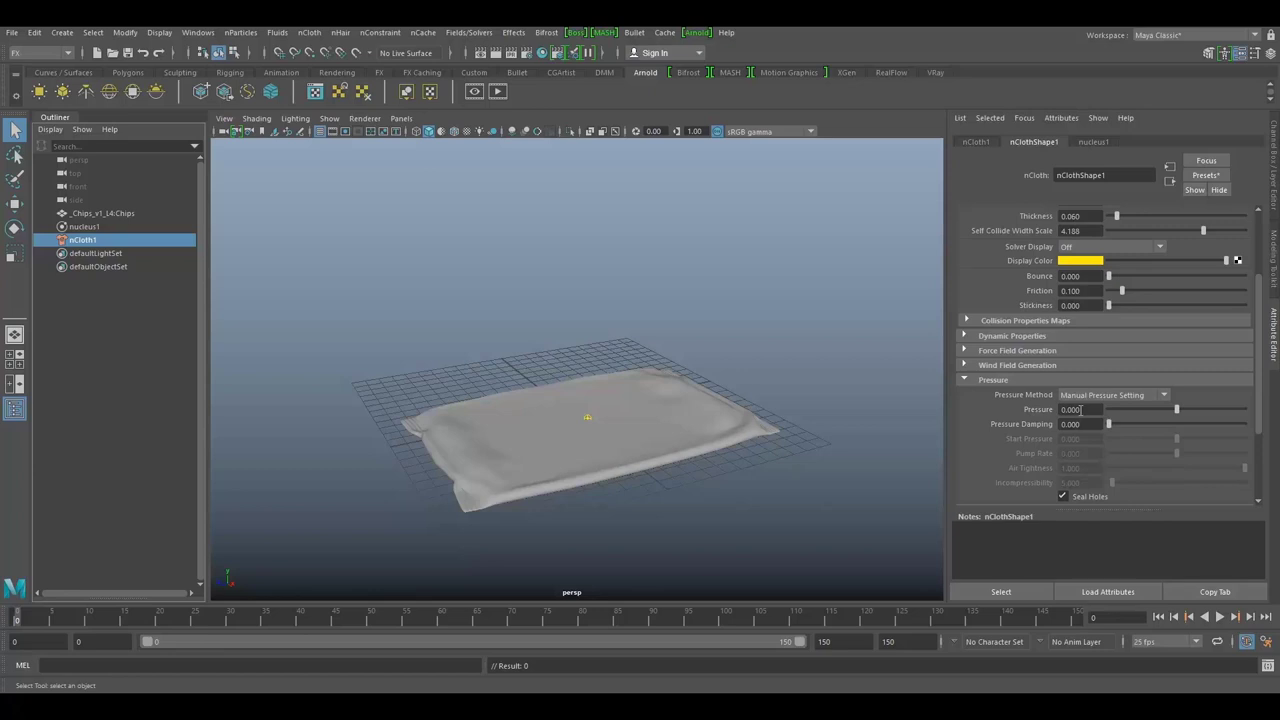
pyautogui.scroll(3, 1080, 410)
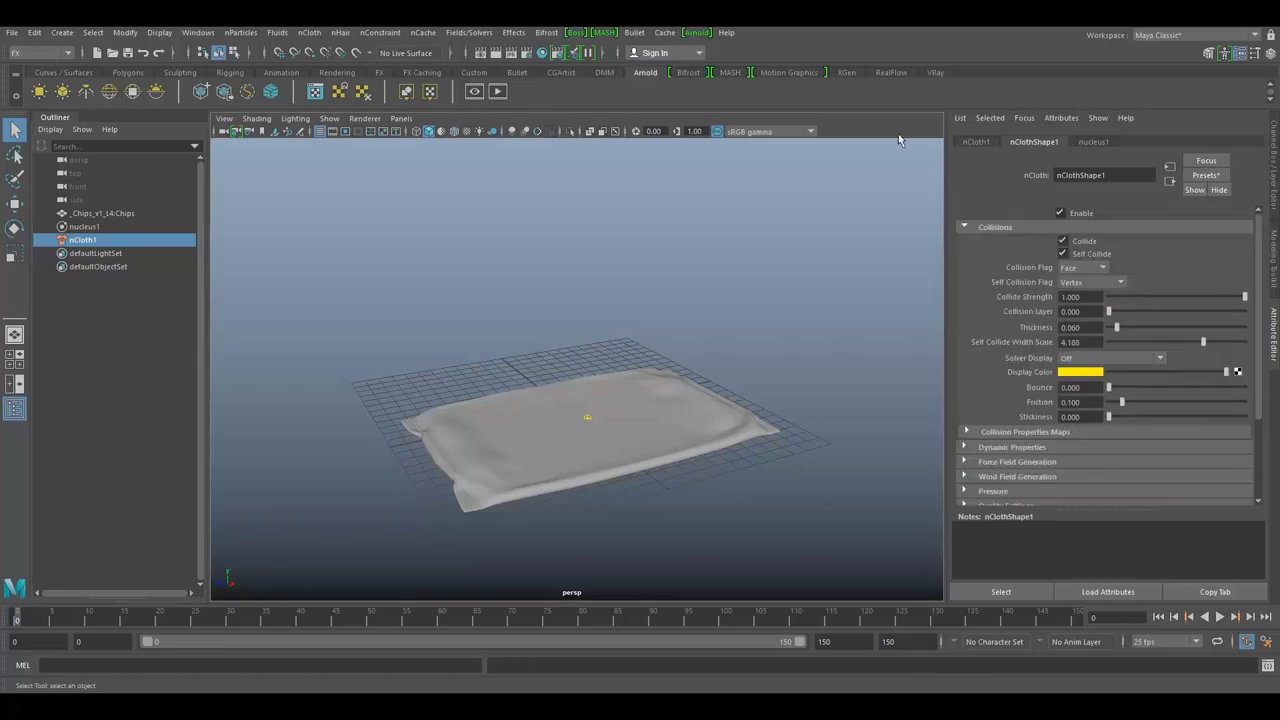
pyautogui.click(90, 246)
pyautogui.scroll(-3, 985, 445)
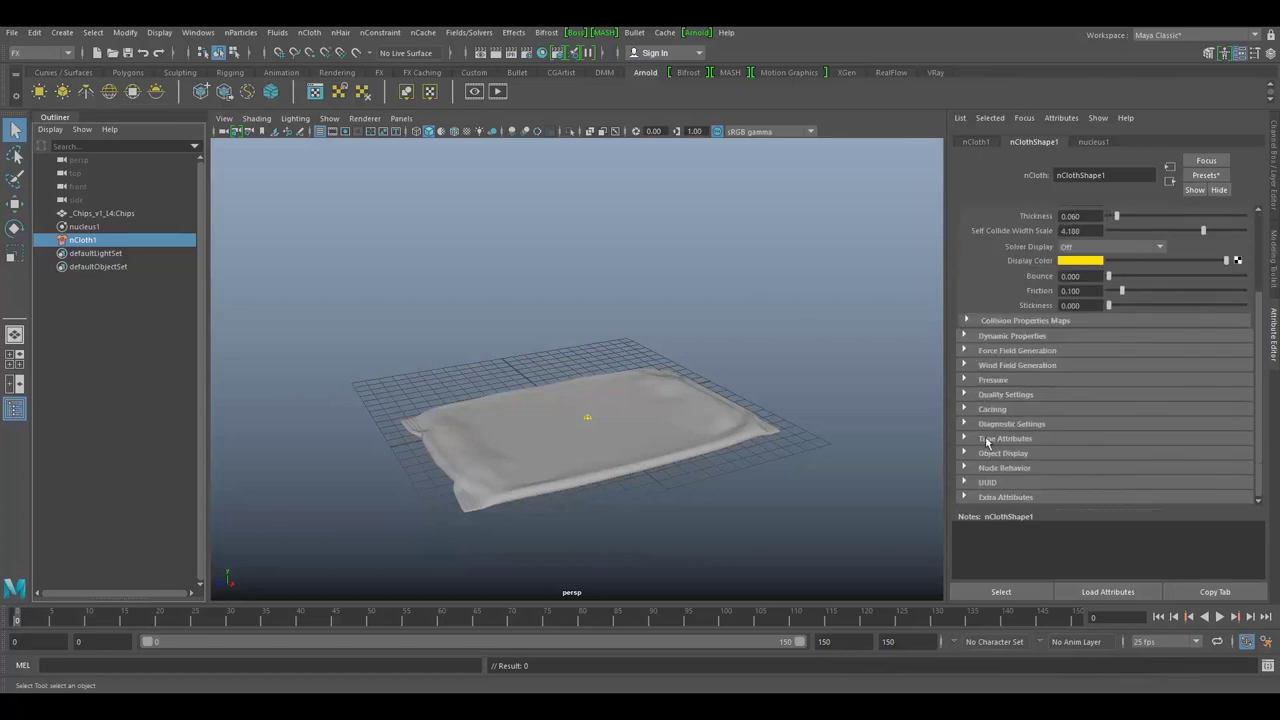
pyautogui.click(988, 380)
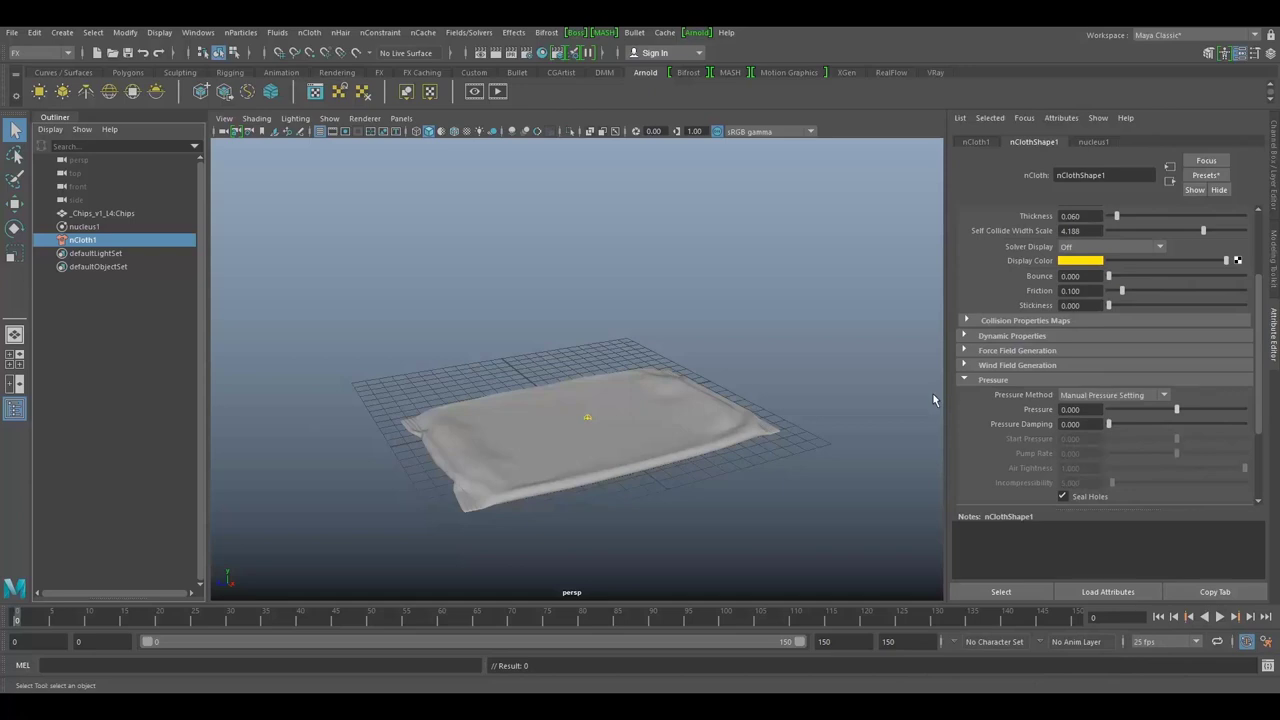
pyautogui.click(1072, 398)
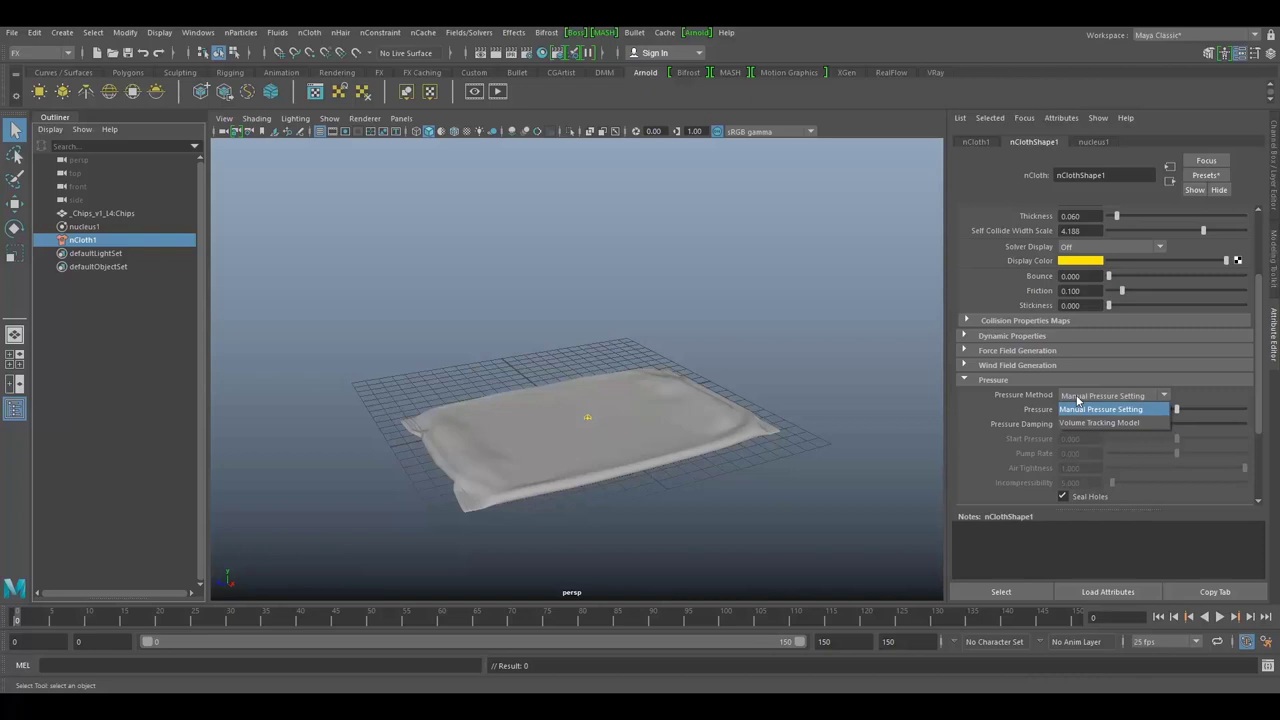
pyautogui.click(1075, 412)
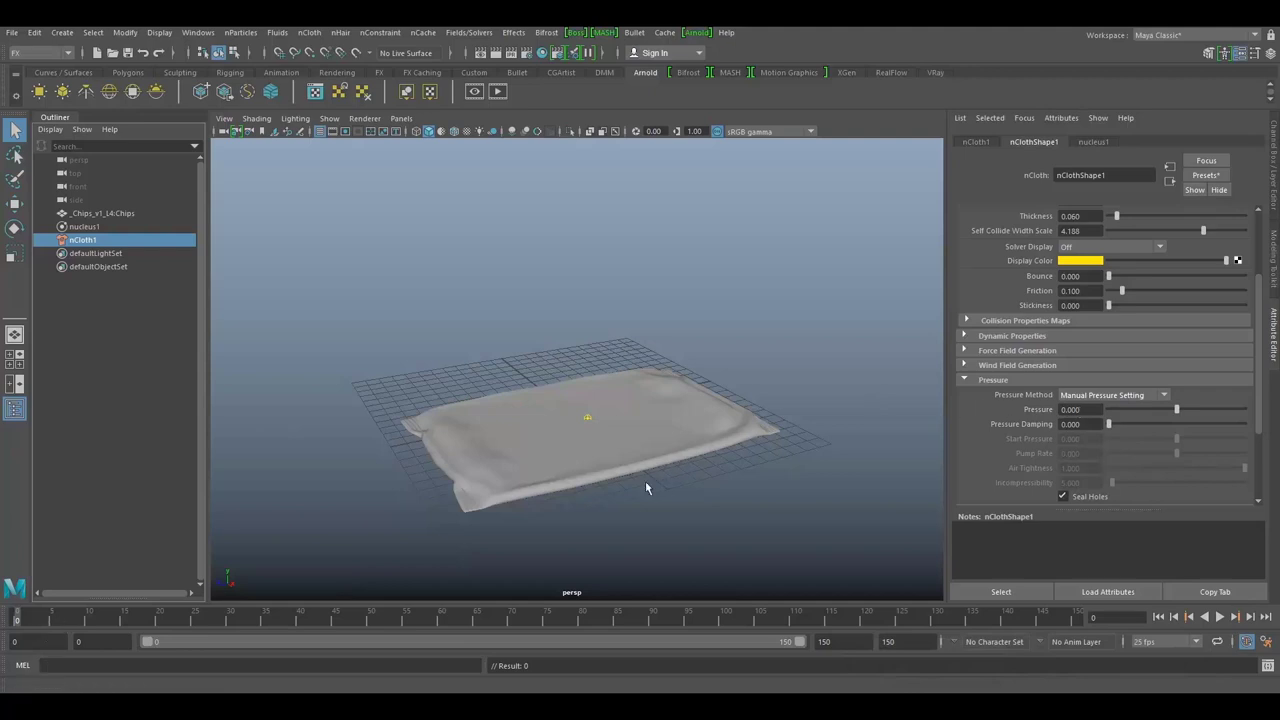
# - Key Pressure at 0 on frame 15, then set Pressure to 1 on frame 50
pyautogui.click(125, 618)
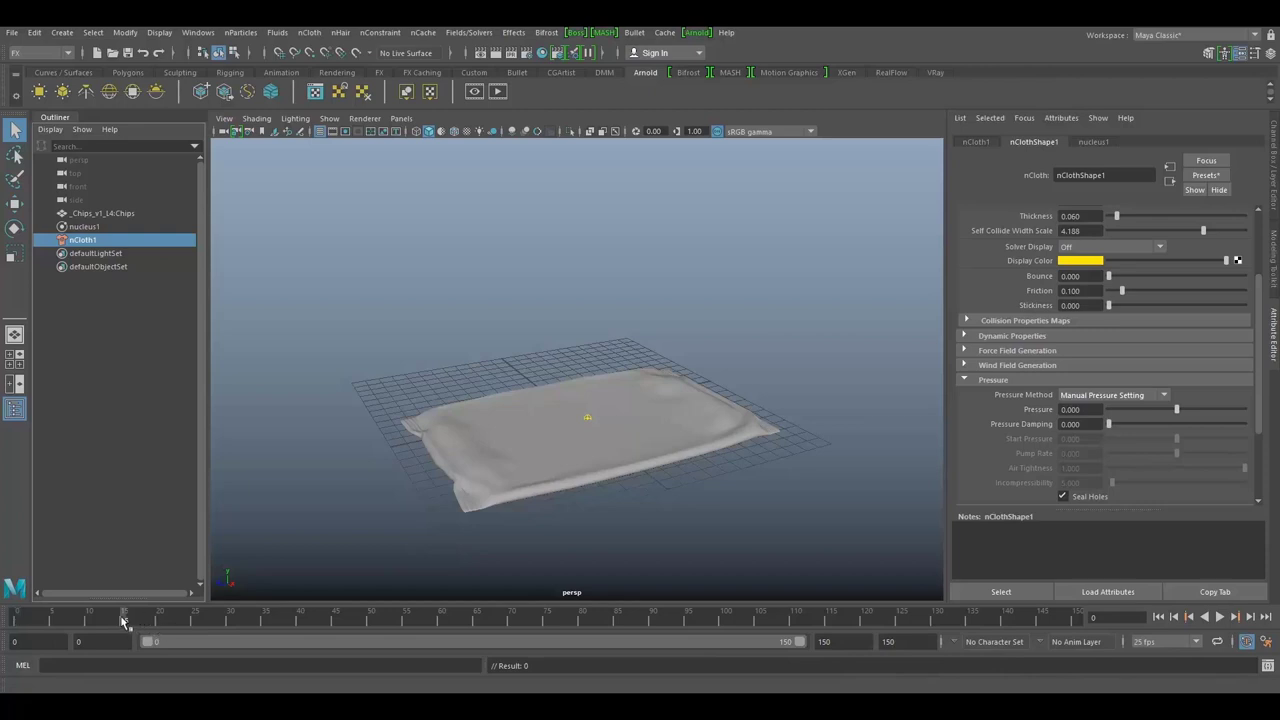
pyautogui.rightClick(1073, 417)
pyautogui.click(1108, 434)
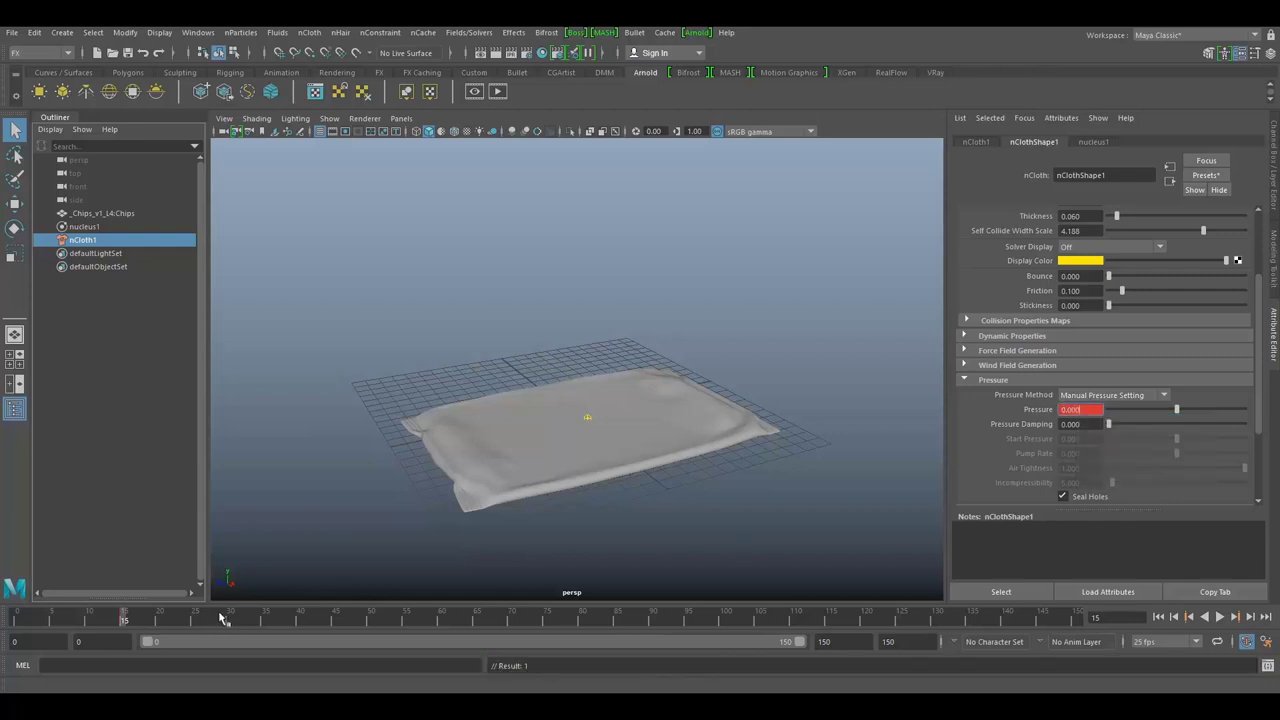
pyautogui.click(371, 618)
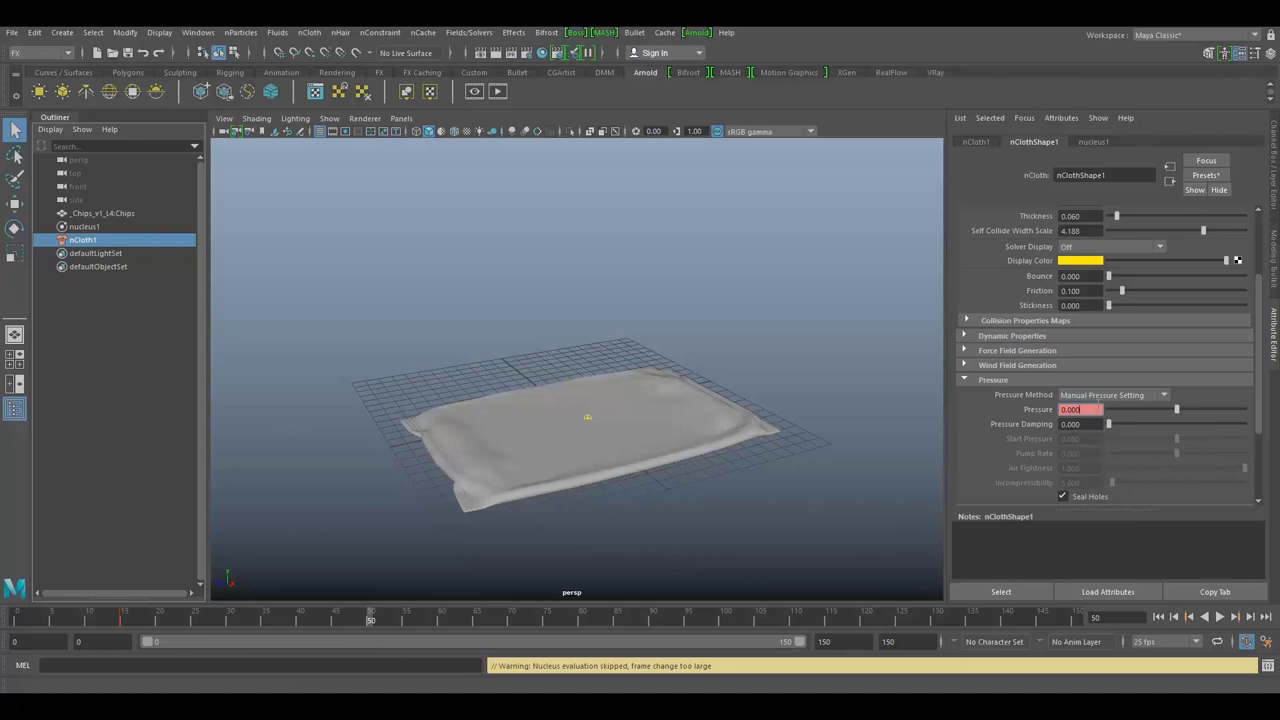
pyautogui.doubleClick(1070, 410)
pyautogui.write('1')
pyautogui.press('Return')
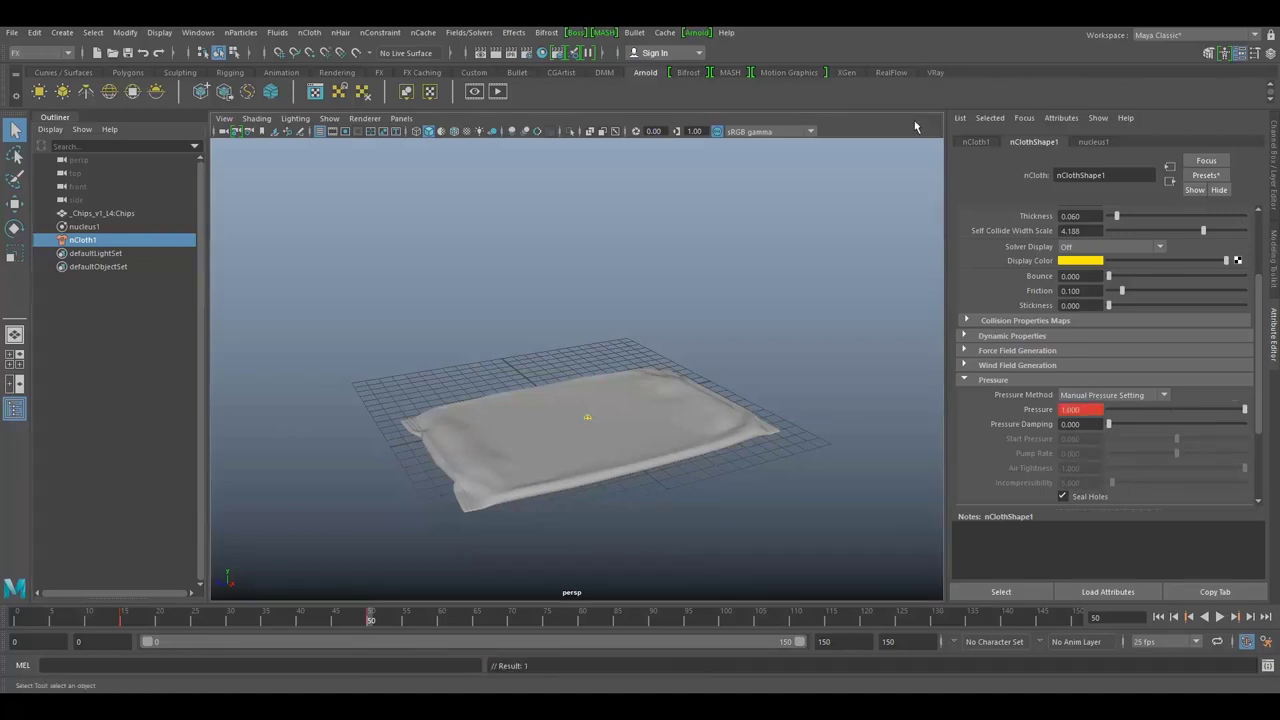
# - Key Pressure at 1 on frame 70, then set Pressure to 0 on frame 85
pyautogui.click(513, 619)
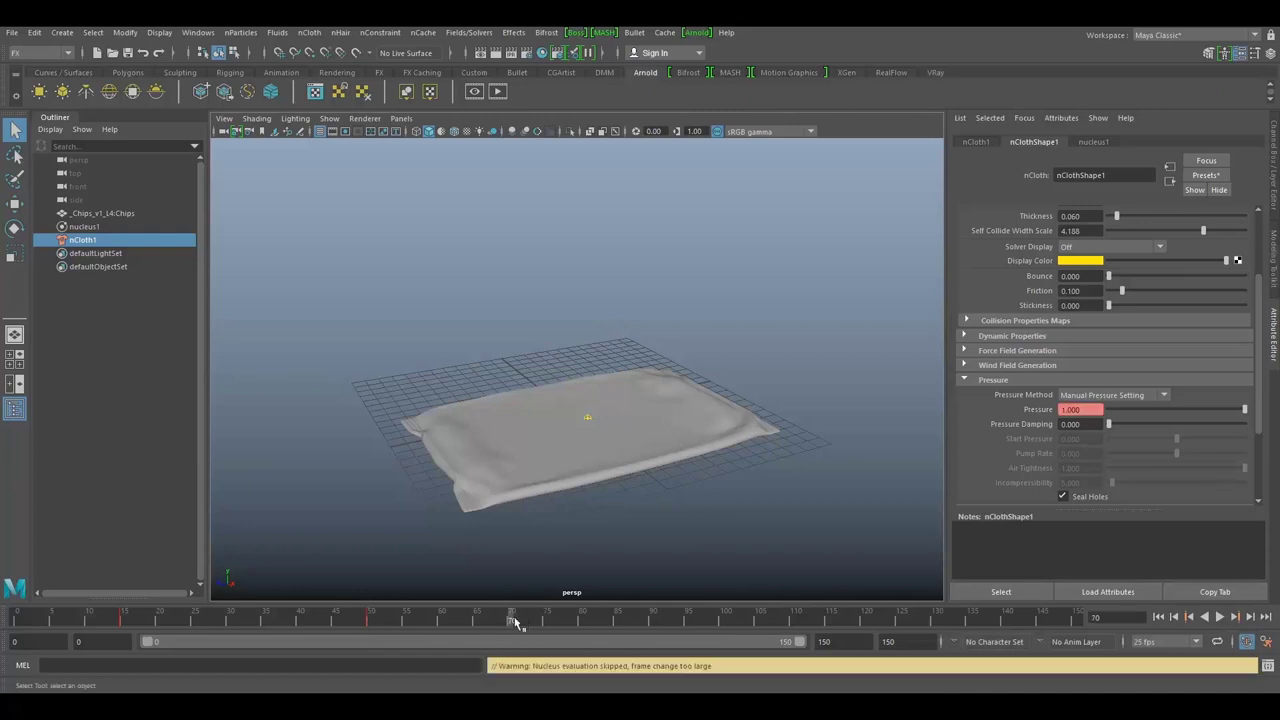
pyautogui.click(1082, 408)
pyautogui.rightClick(1082, 409)
pyautogui.click(1155, 430)
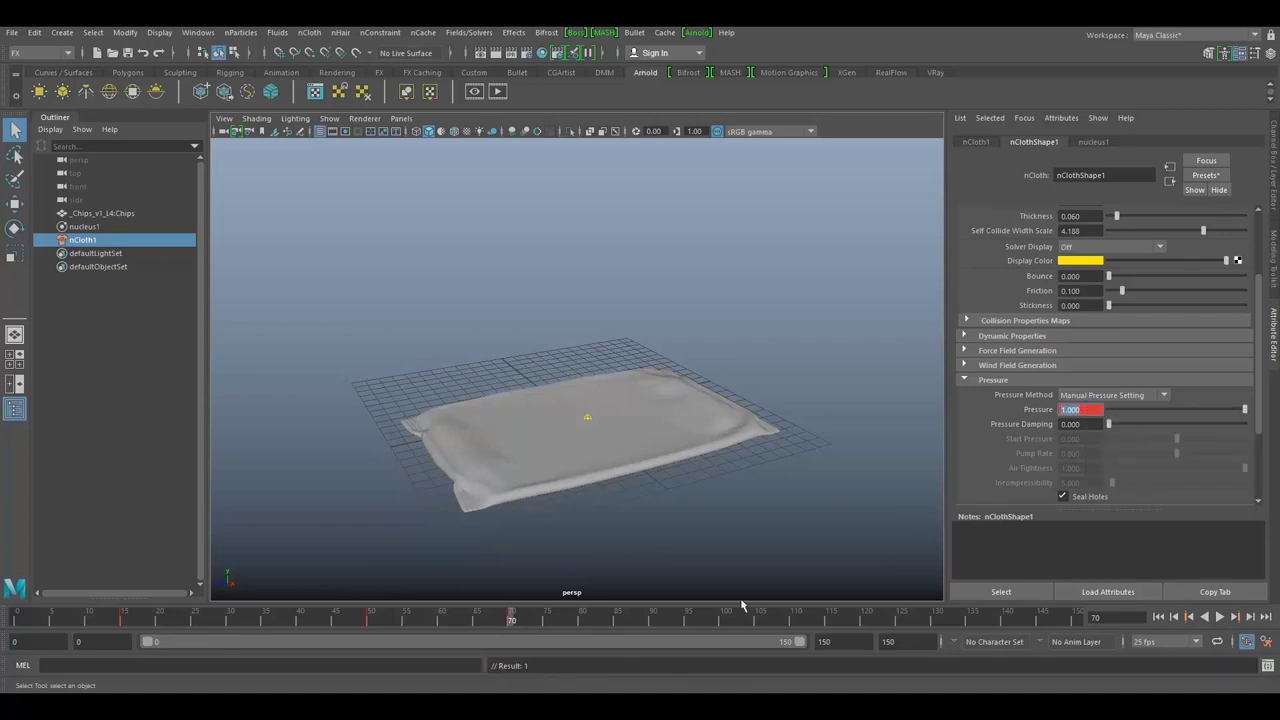
pyautogui.click(617, 620)
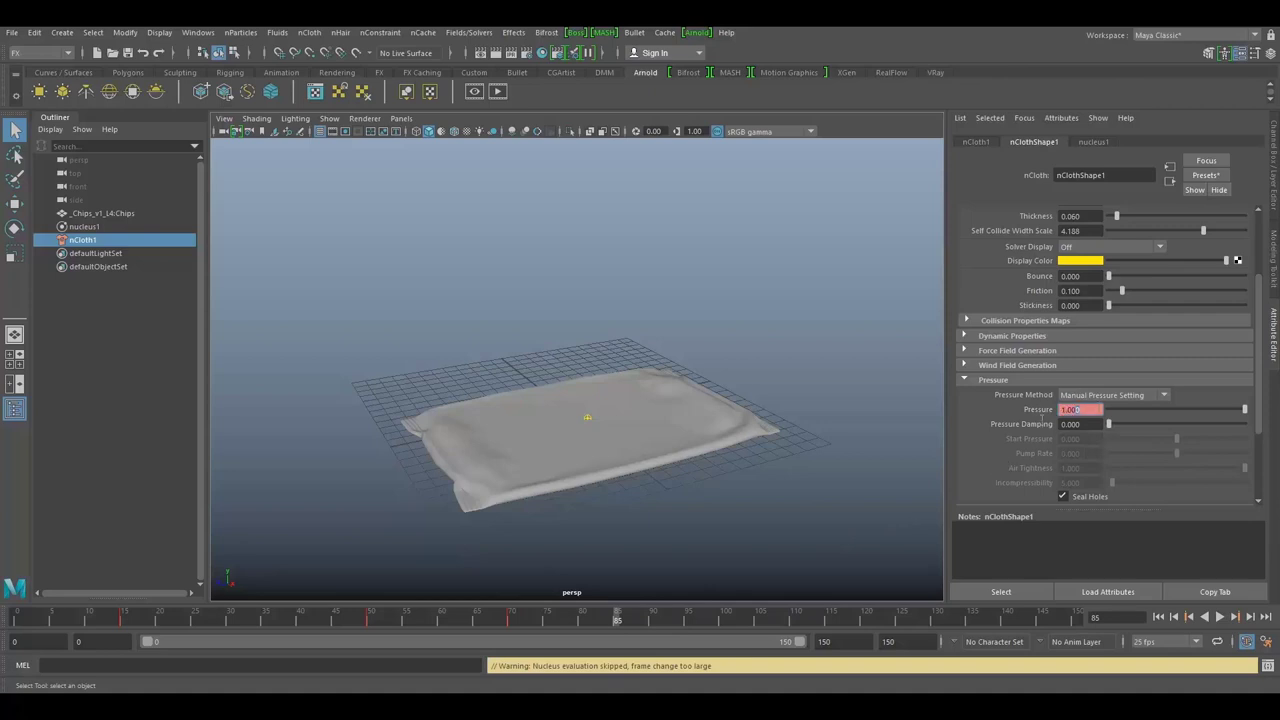
pyautogui.write('0')
pyautogui.press('Return')
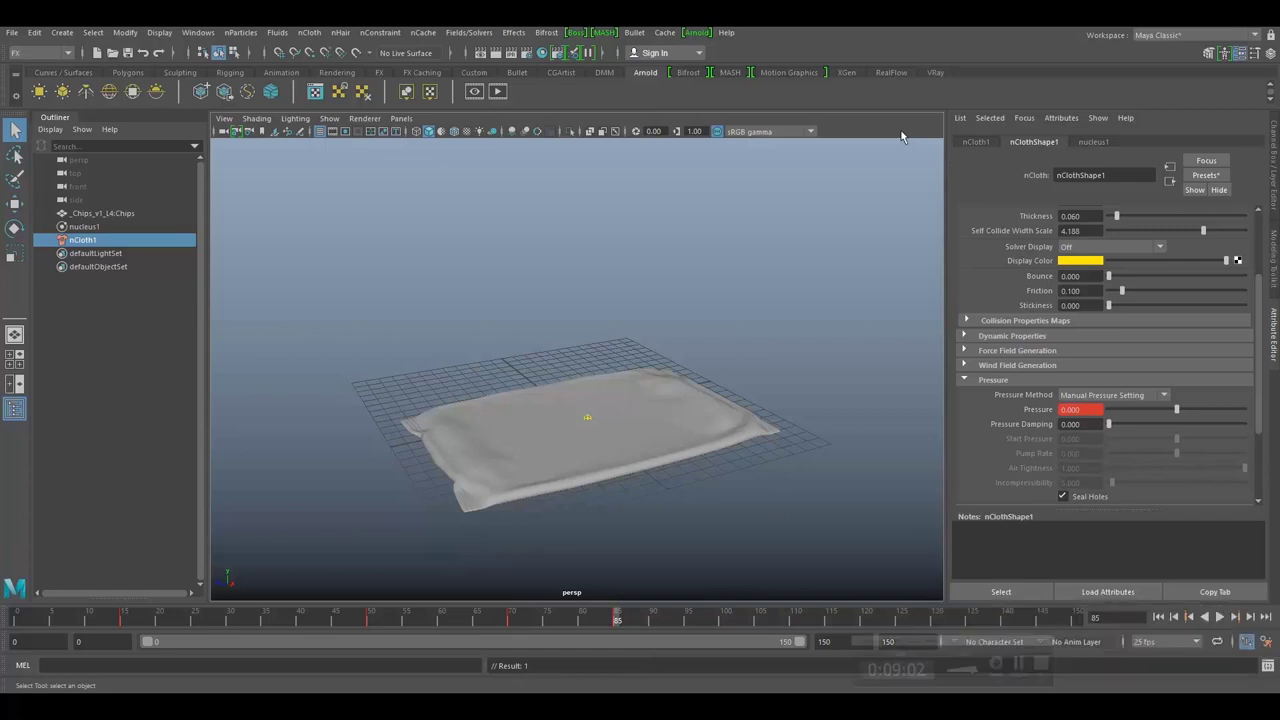
# - At frame 0, set nucleus1's Wind Noise to 2
pyautogui.click(1160, 617)
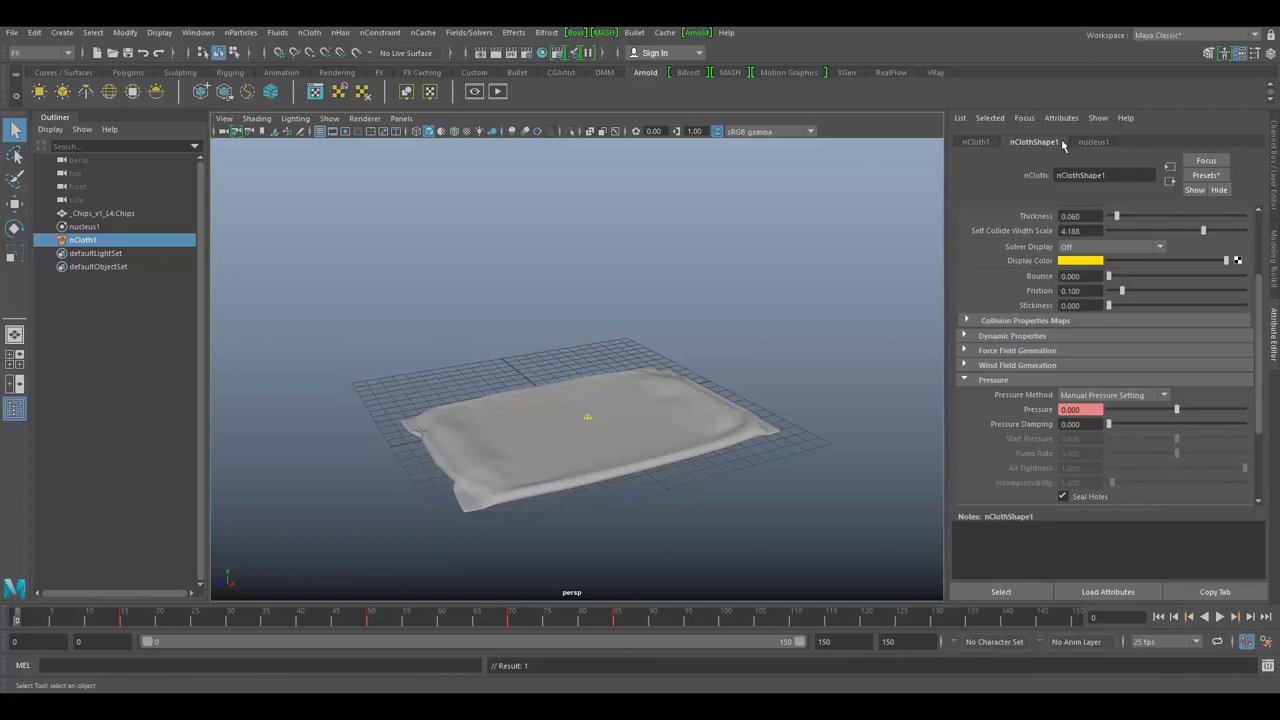
pyautogui.click(85, 227)
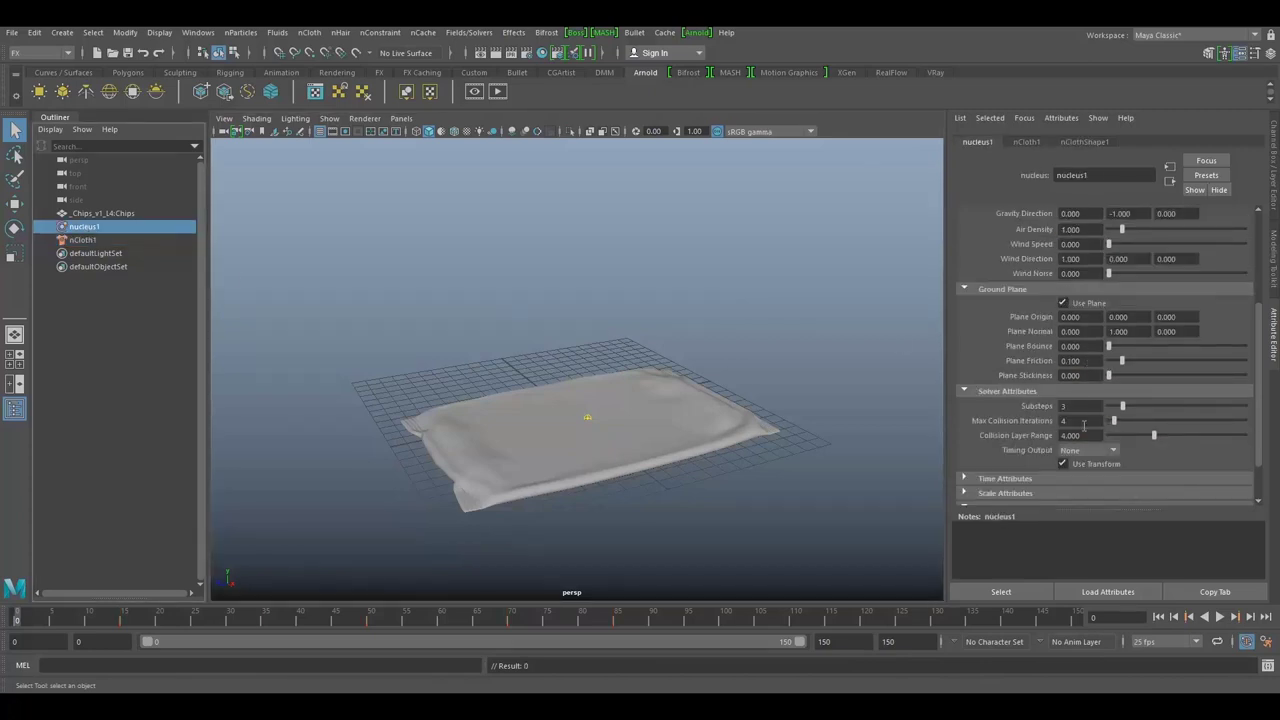
pyautogui.scroll(3, 1081, 368)
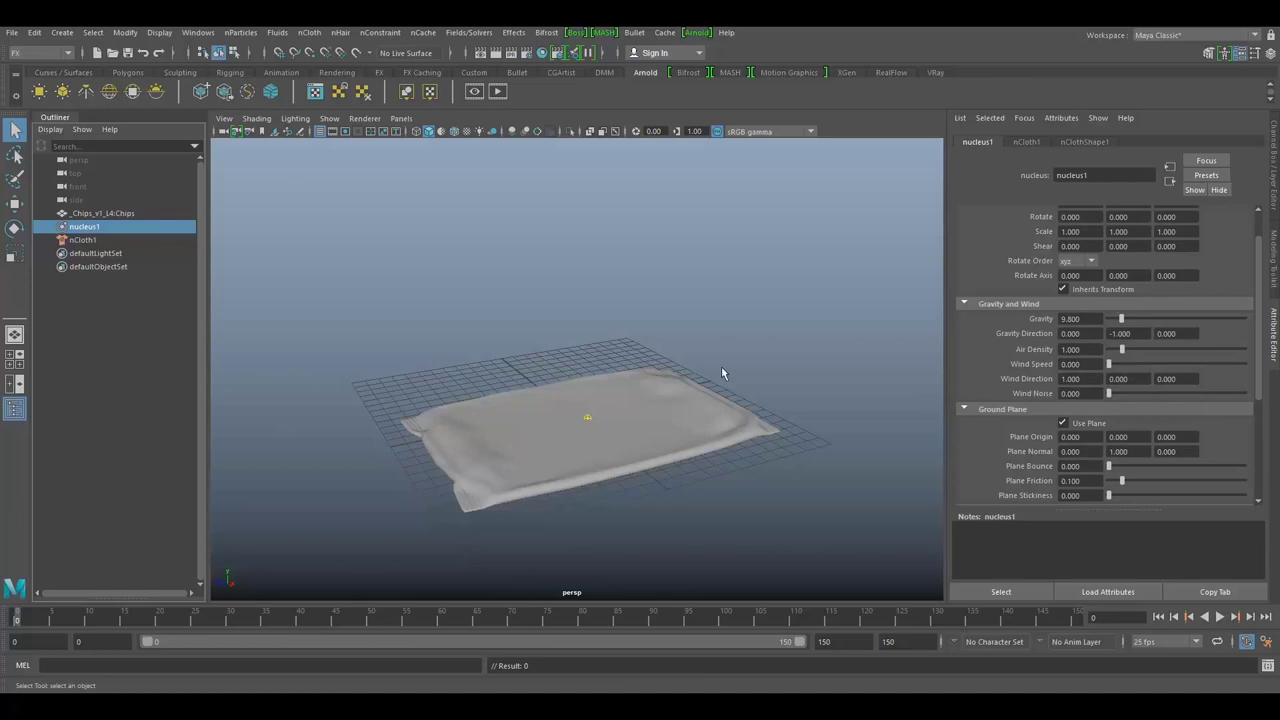
pyautogui.click(1087, 392)
pyautogui.write('2')
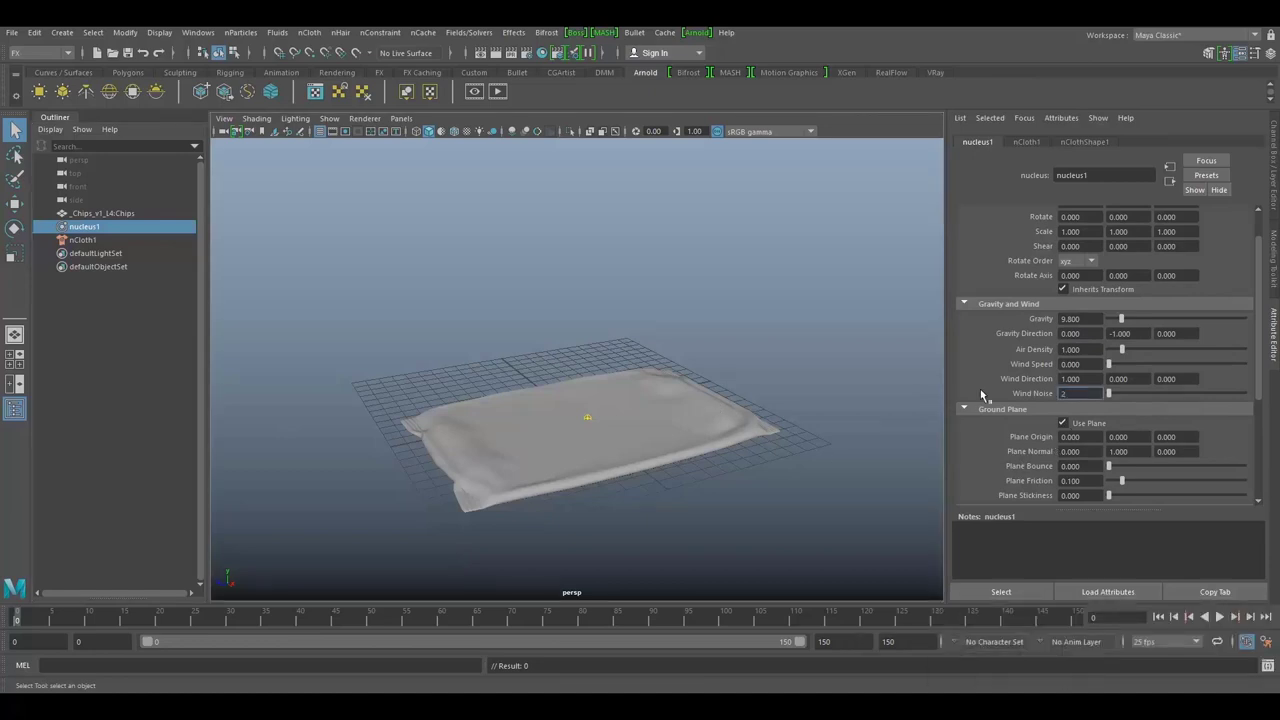
pyautogui.press('Return')
# - Set nucleus1's Wind Direction to 0, -1, 0
pyautogui.click(1079, 379)
pyautogui.press('Tab')
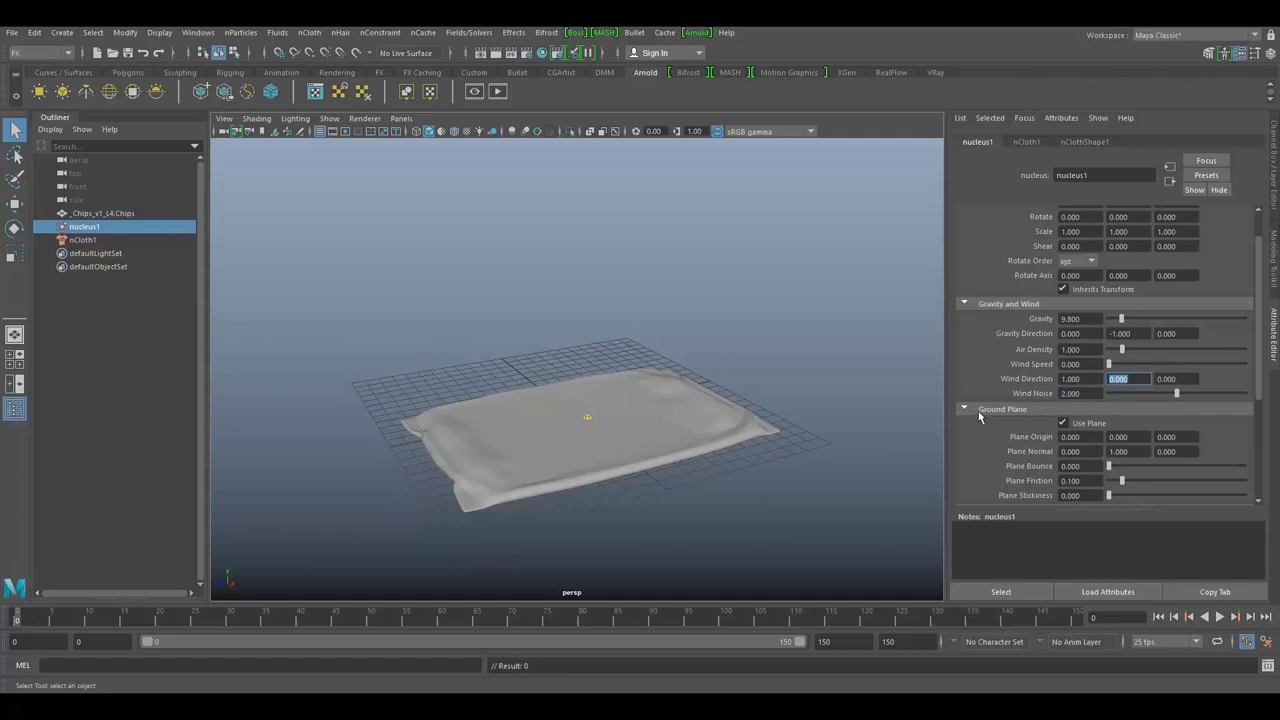
pyautogui.hotkey('shift', 'Tab')
pyautogui.write('0')
pyautogui.press('Tab')
pyautogui.write('-1')
pyautogui.press('Return')
# - Set Wind Speed to 2 and reselect the chips packet cloth
pyautogui.click(1089, 366)
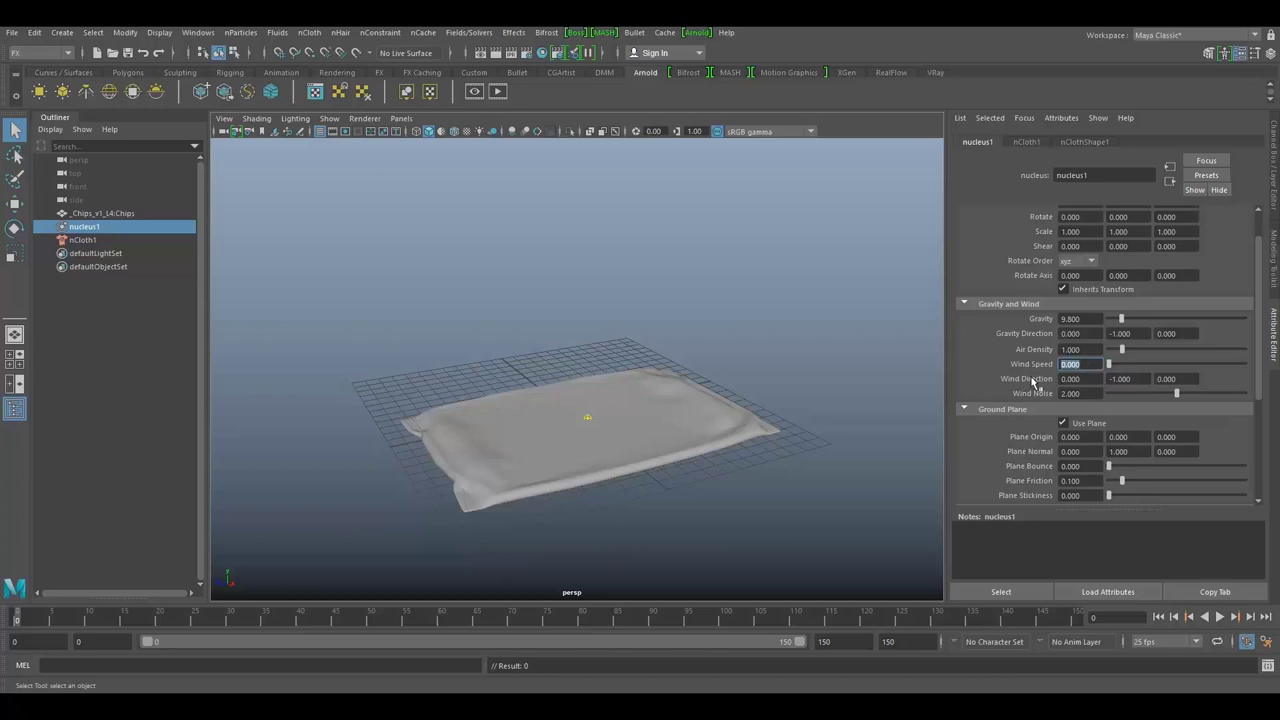
pyautogui.write('2')
pyautogui.press('Return')
pyautogui.click(408, 361)
pyautogui.click(455, 449)
# - Create a new nObject nCache for nCloth1, accepting the cache warning
pyautogui.click(85, 241)
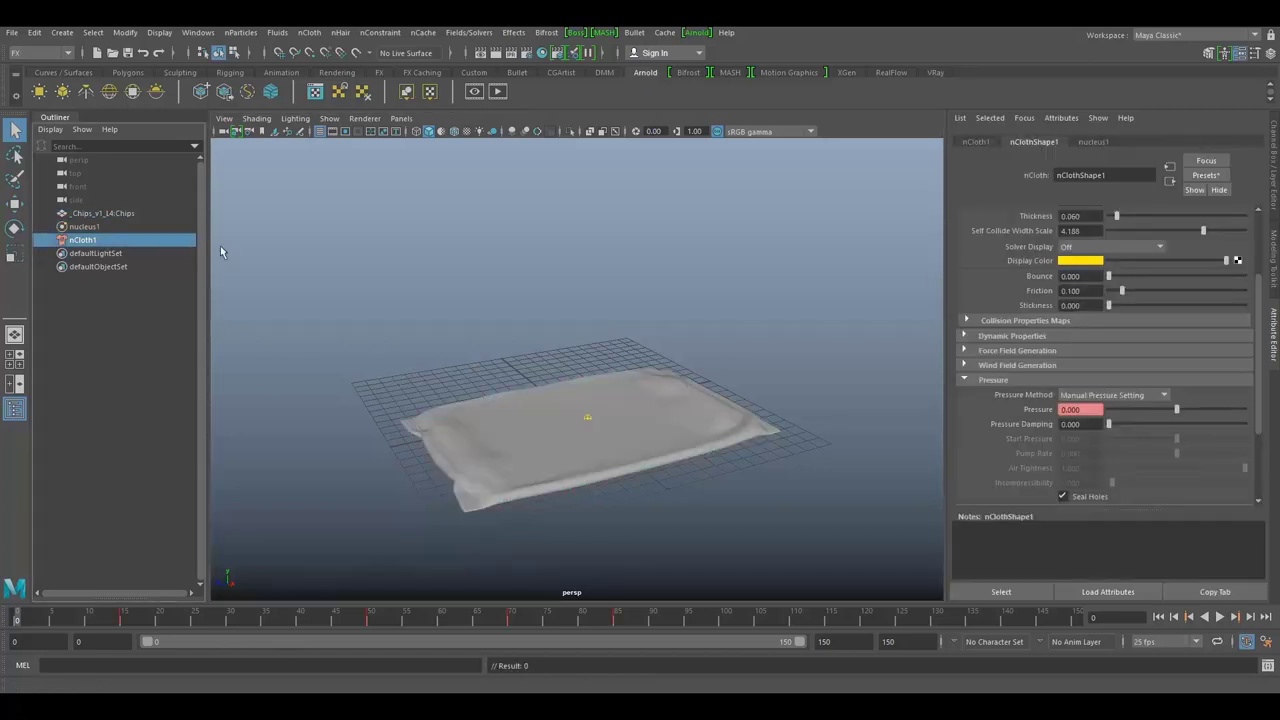
pyautogui.click(423, 32)
pyautogui.moveTo(450, 66)
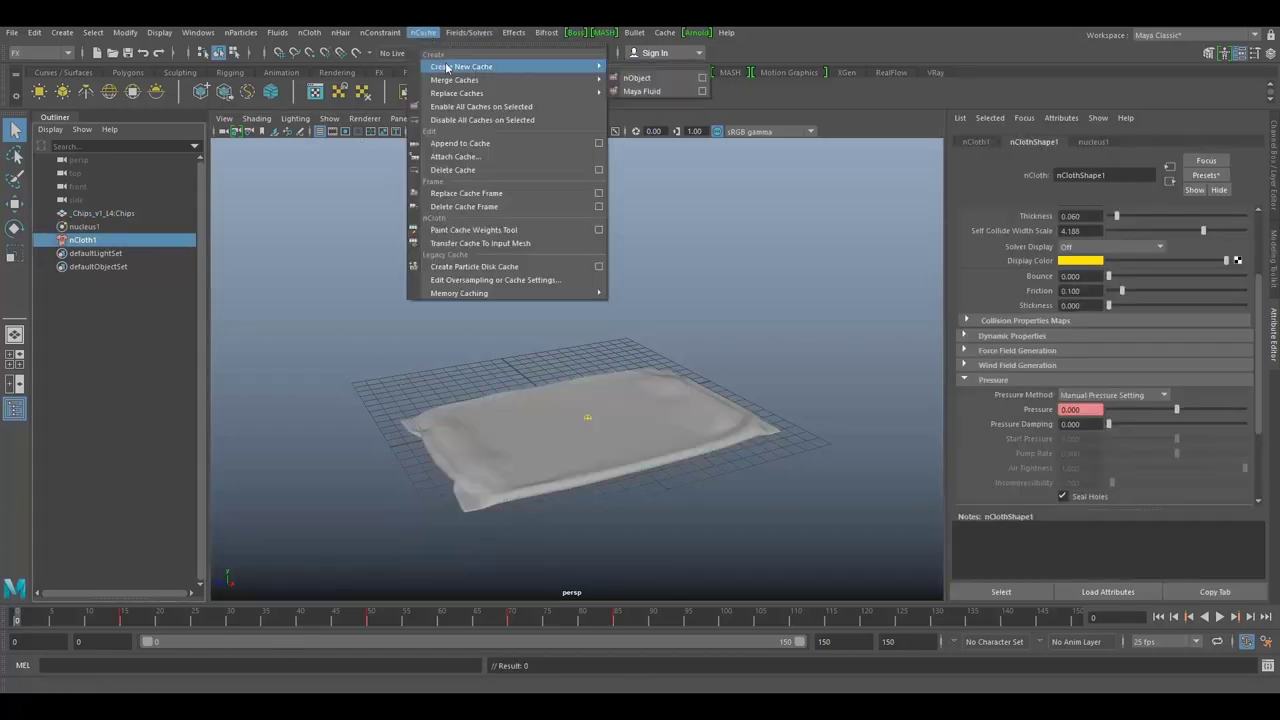
pyautogui.click(703, 78)
pyautogui.click(500, 479)
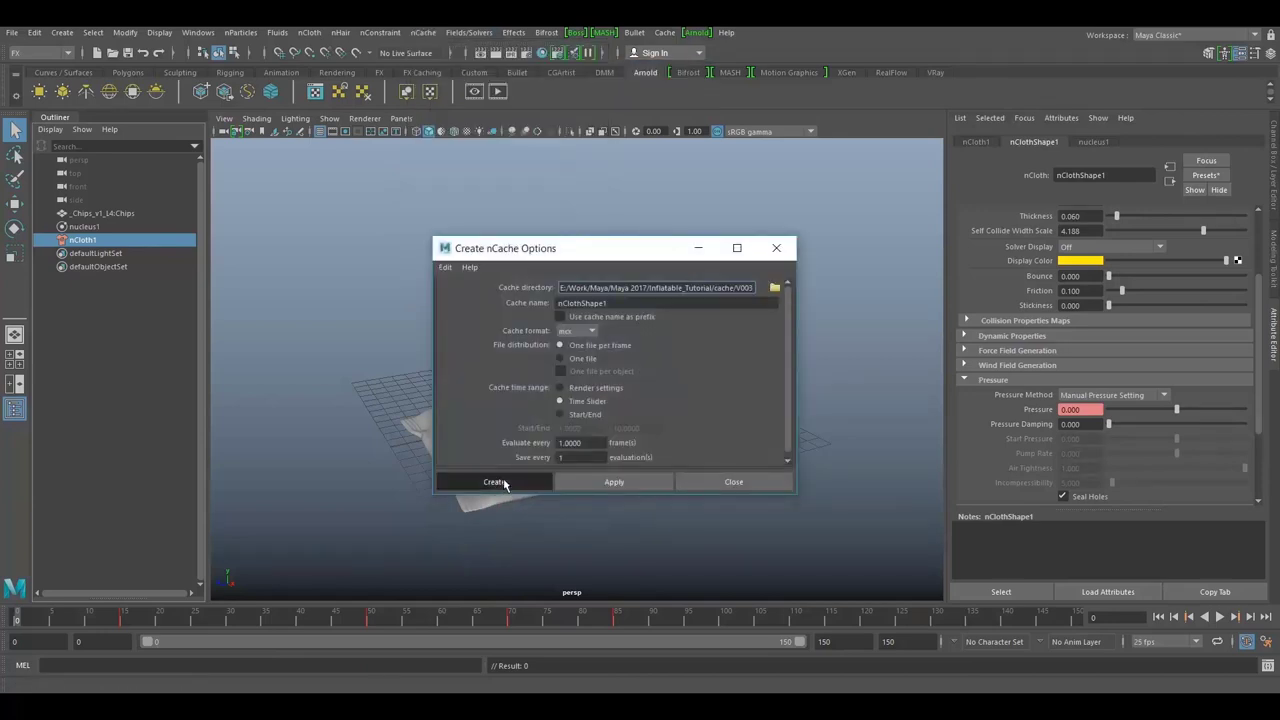
pyautogui.click(709, 362)
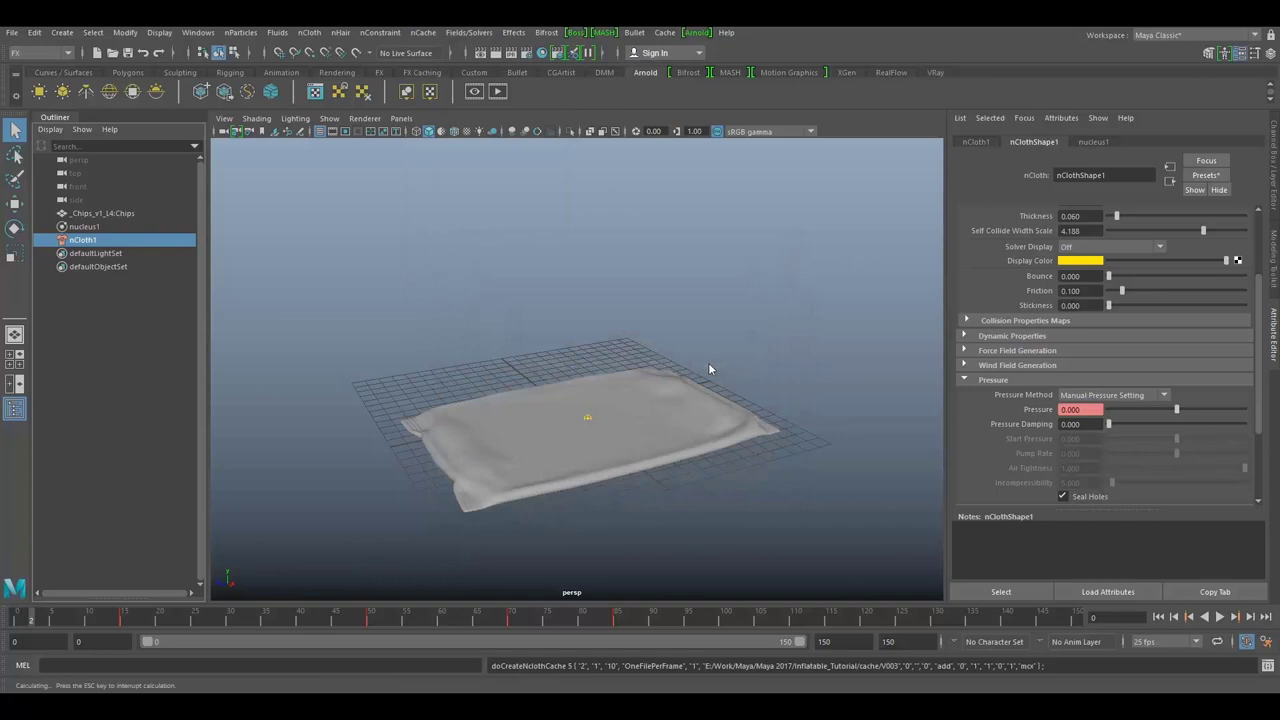